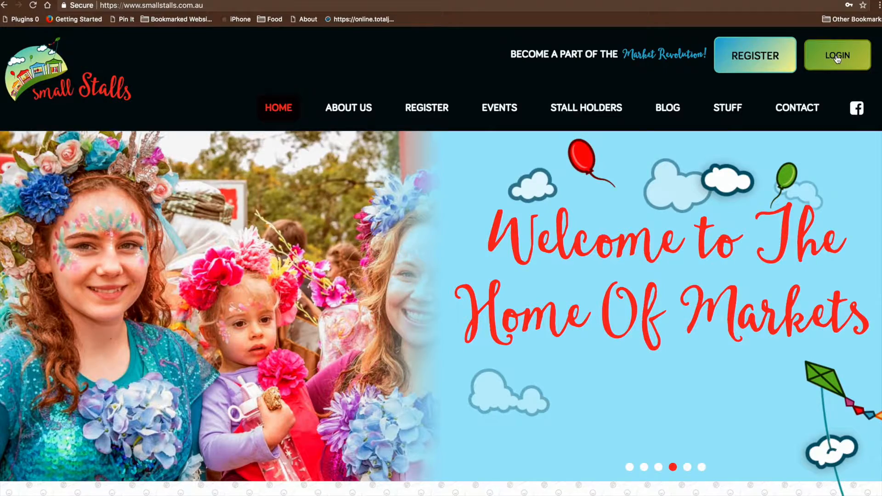
- Enter the account e-mail and password in the Small Stalls login form
click(837, 59)
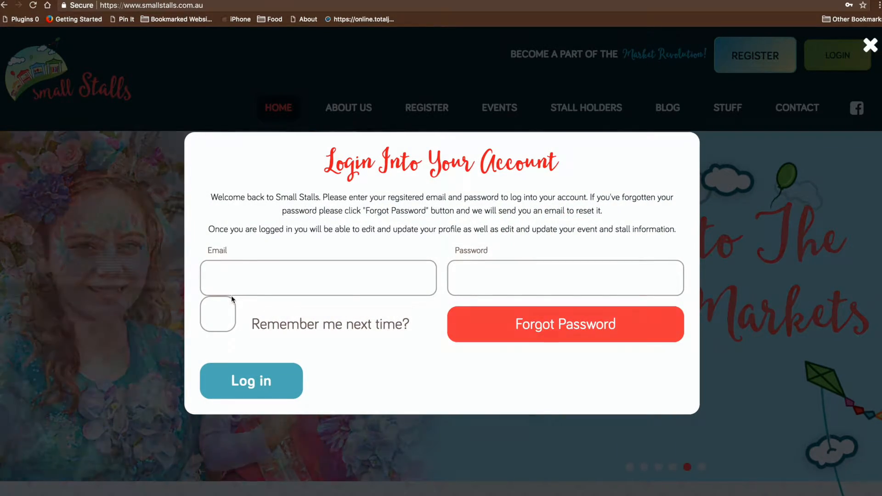
click(221, 276)
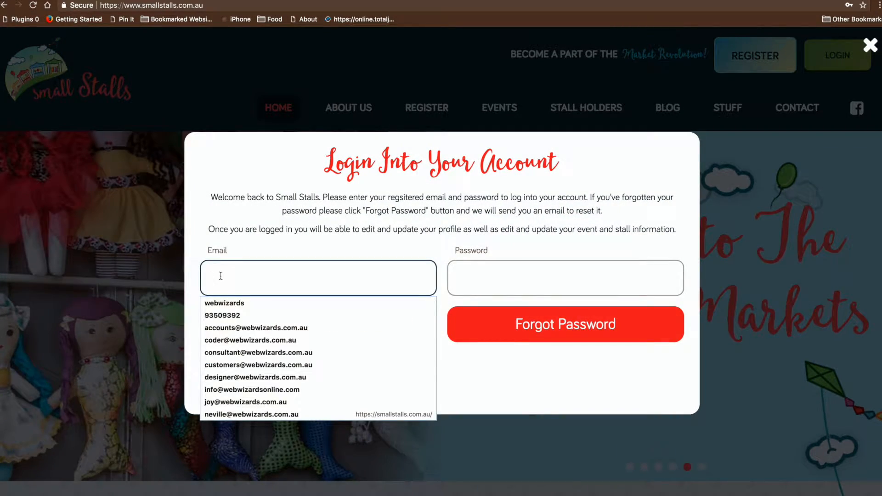
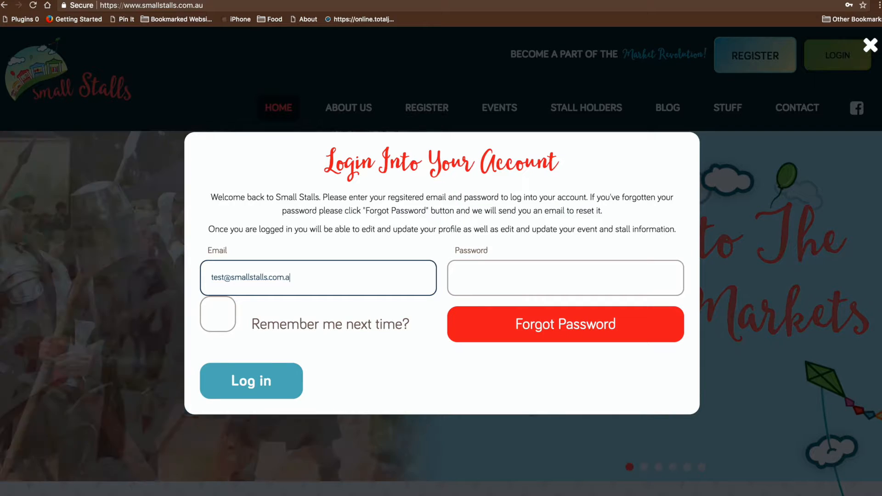
key(Tab)
text(test1234)
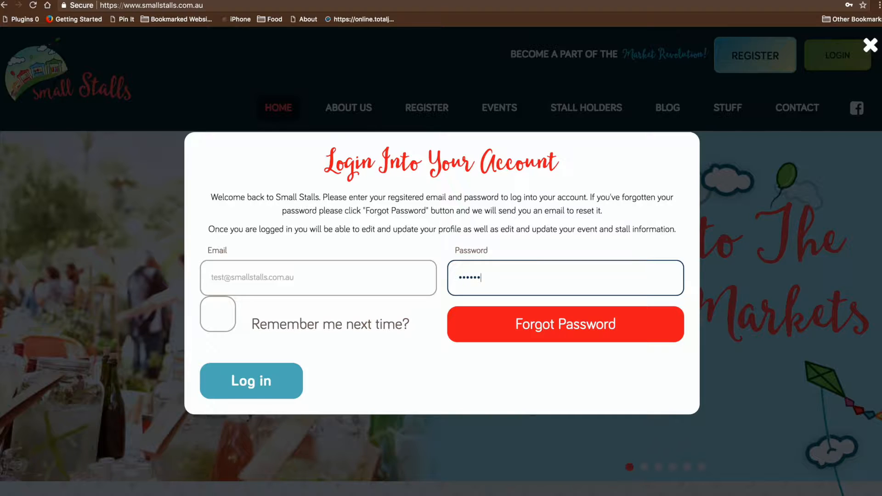
- Sign in and scroll down the My Account page to the My Events section
click(243, 388)
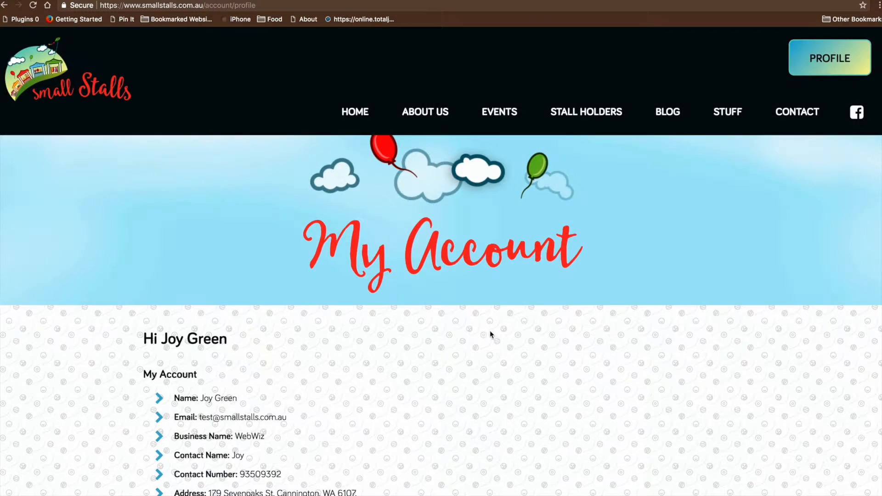
scroll(504, 331, down, 3)
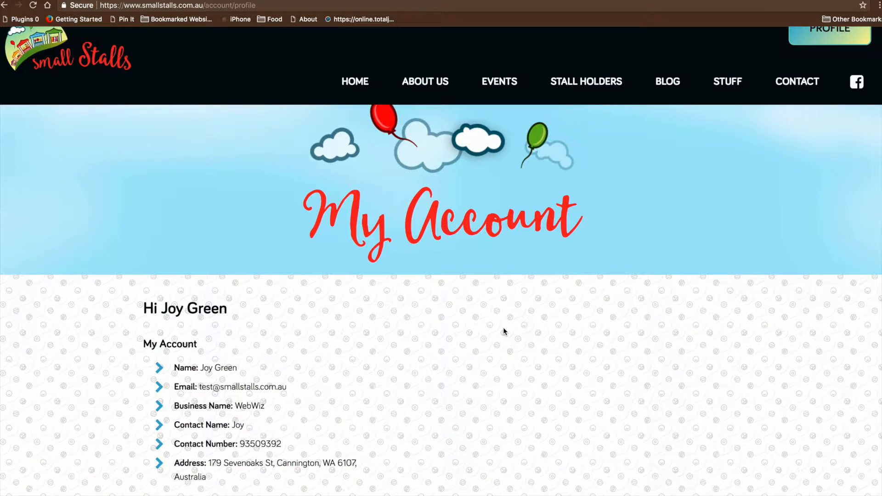
scroll(506, 329, down, 5)
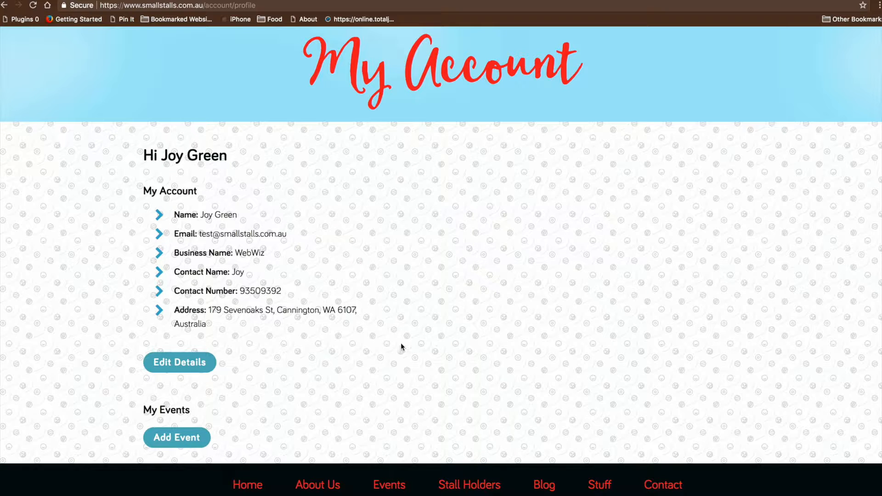
- Review the account edit form, with Coupon Supplier ticked, and save the account details
click(179, 367)
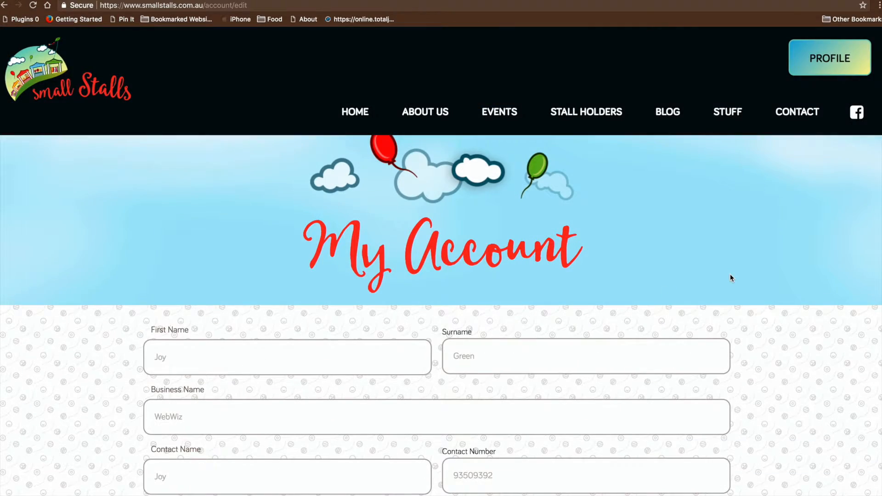
scroll(730, 278, down, 1)
scroll(727, 274, down, 5)
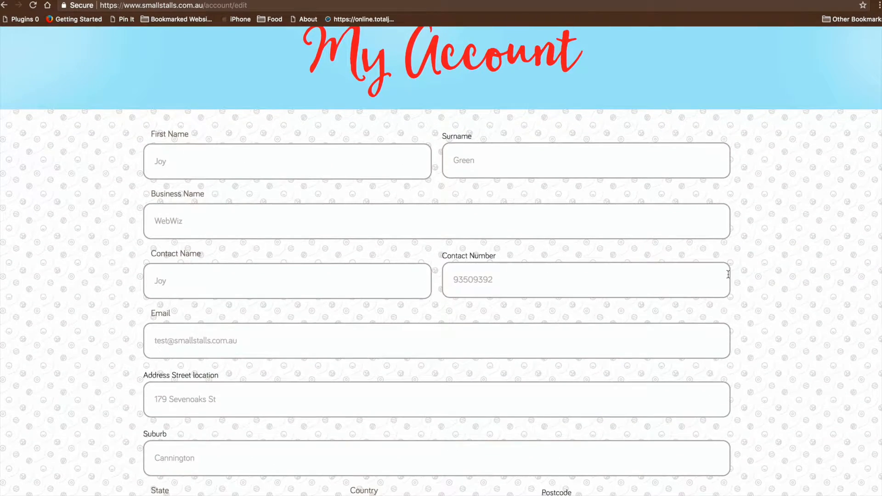
scroll(727, 274, down, 5)
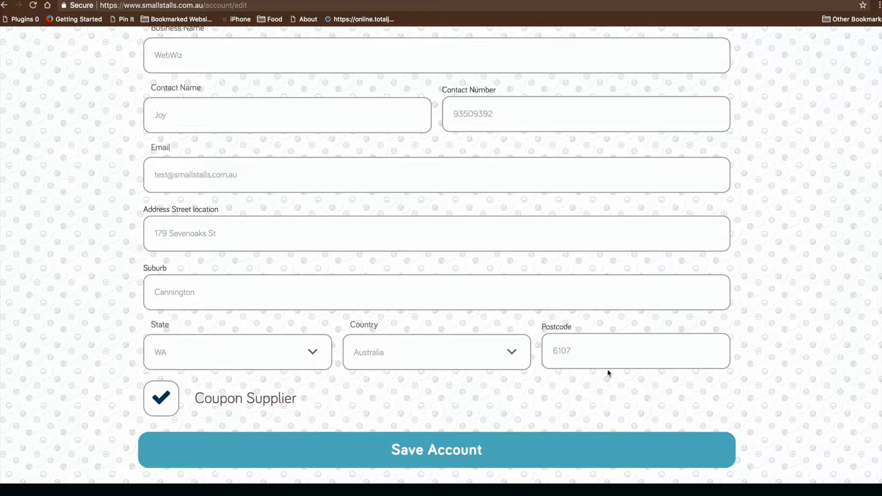
click(448, 452)
scroll(455, 419, down, 5)
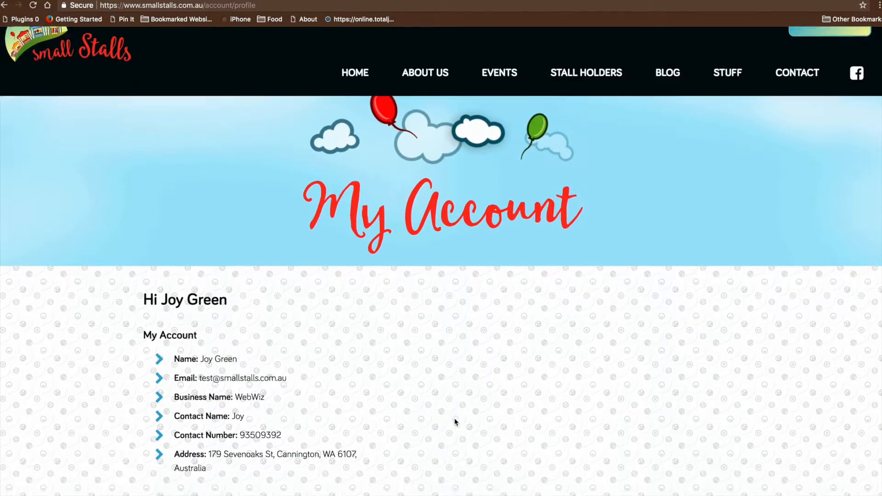
scroll(454, 421, down, 2)
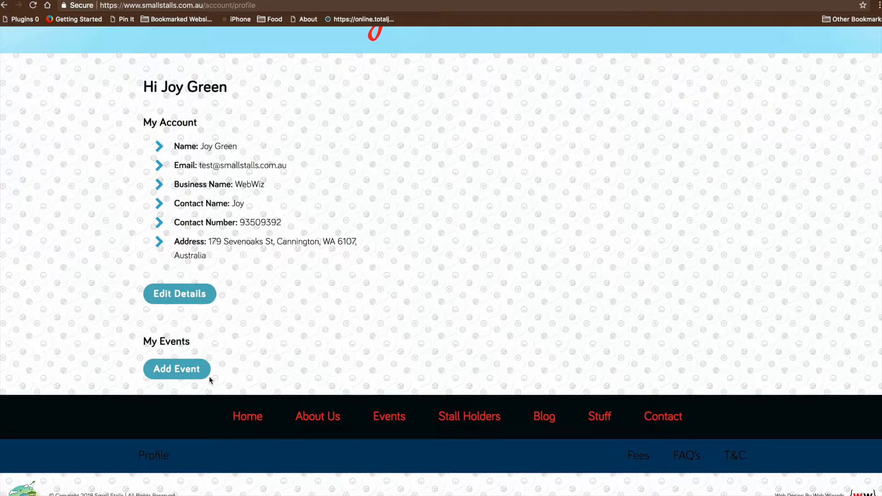
- Create a new event titled 'Perth Variety Markets'
click(176, 371)
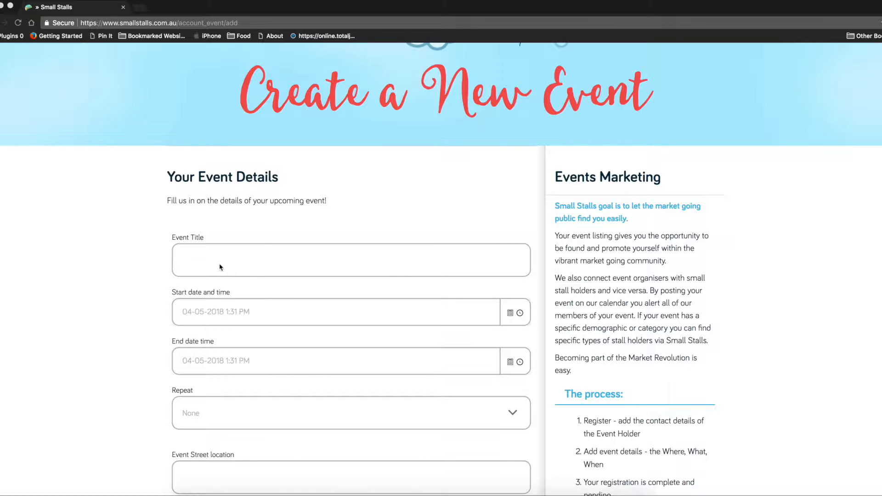
key(super+Tab)
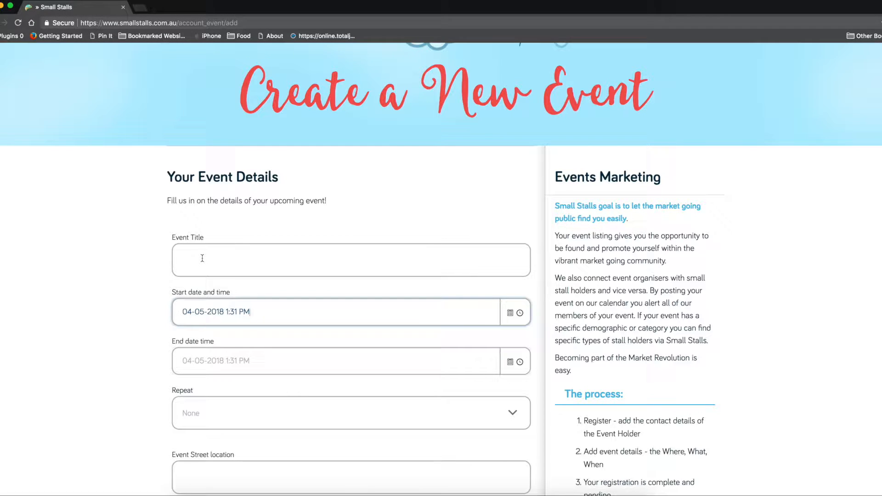
click(203, 259)
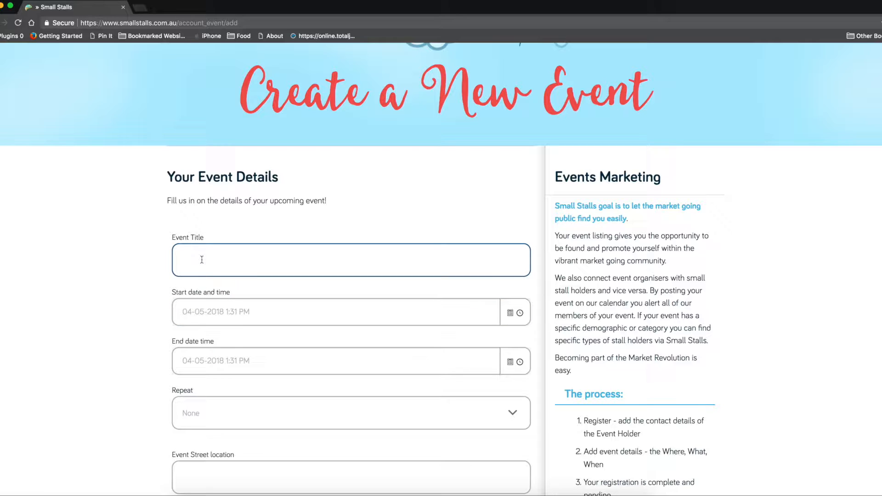
text(Perth Variety )
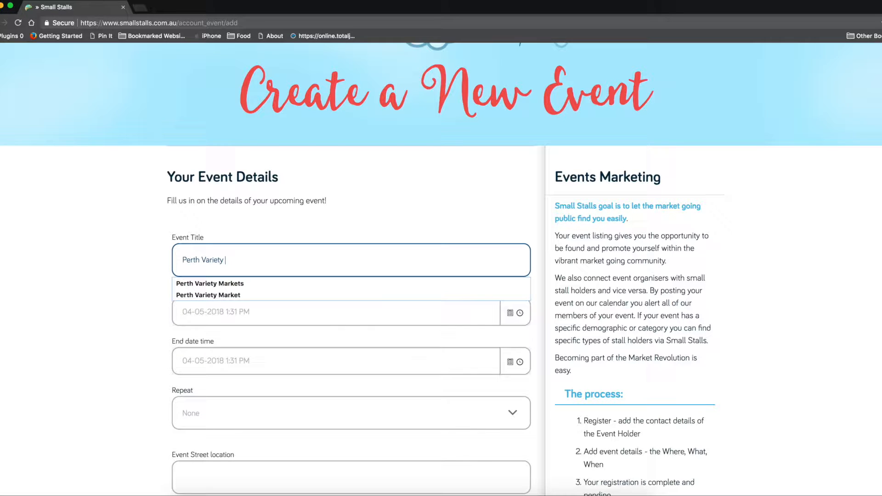
text(Markets)
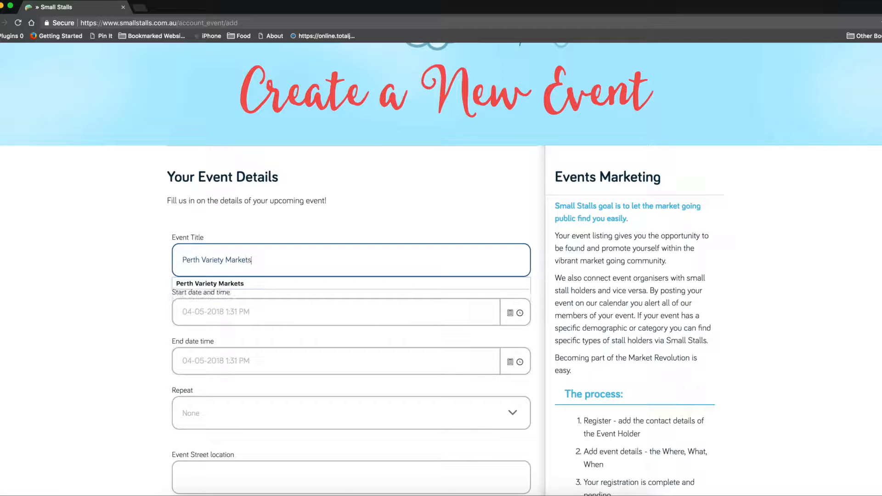
scroll(226, 258, down, 5)
scroll(280, 209, up, 4)
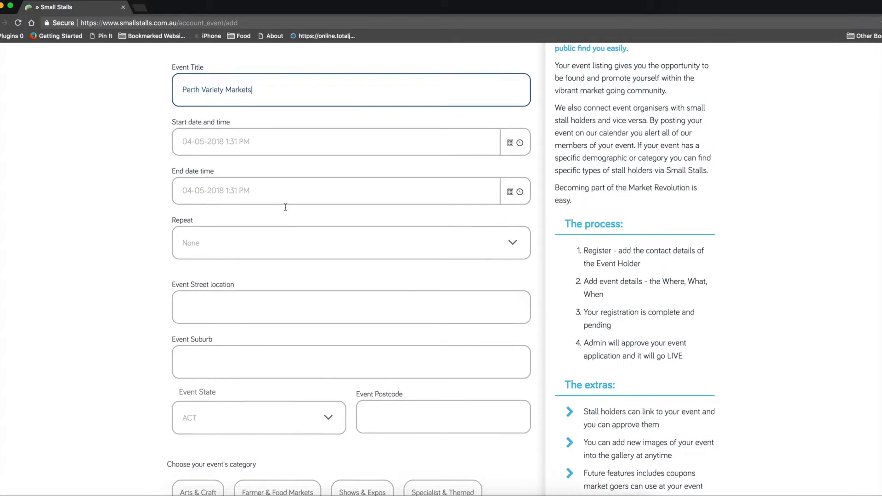
scroll(291, 212, up, 1)
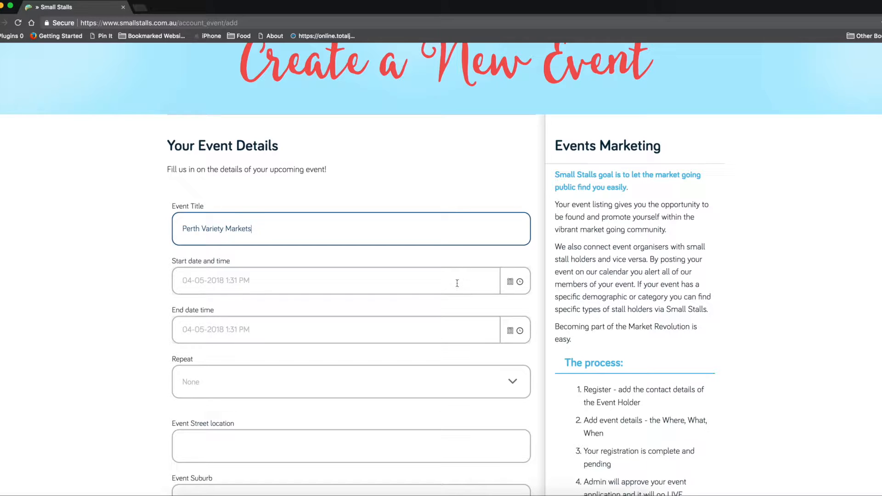
- Set the event start to 5 May 2018 at 7:00 AM
click(511, 286)
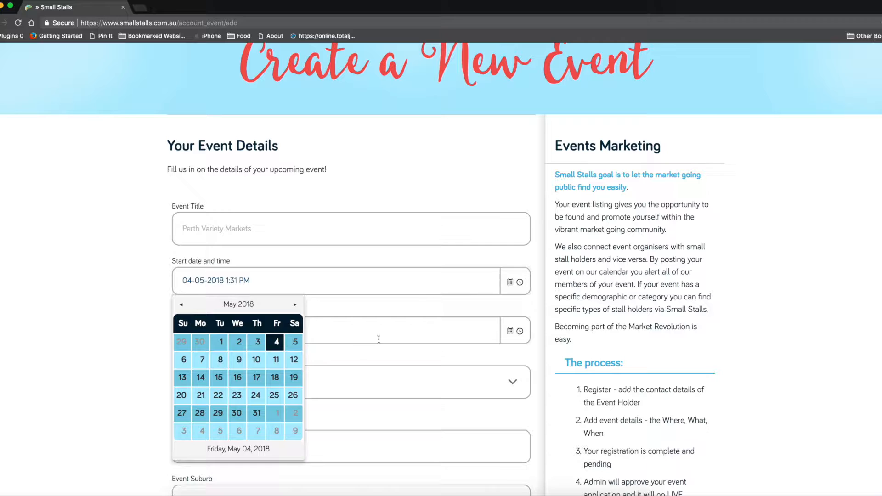
click(295, 344)
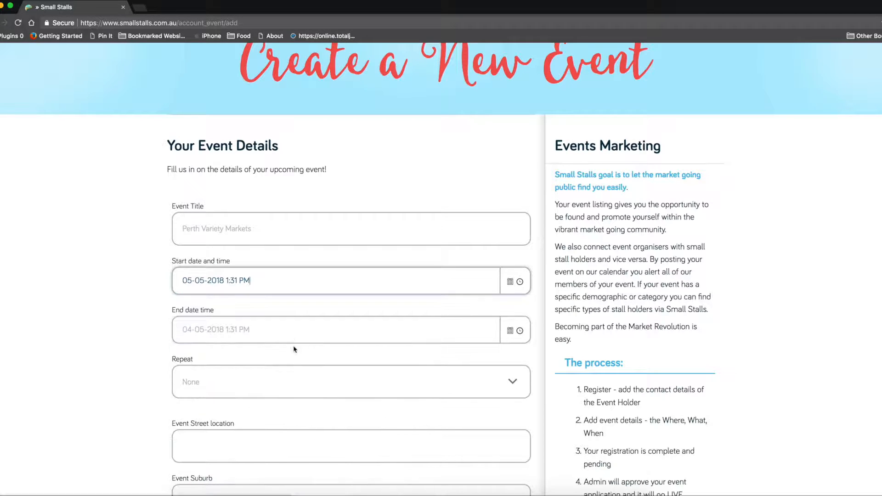
click(520, 282)
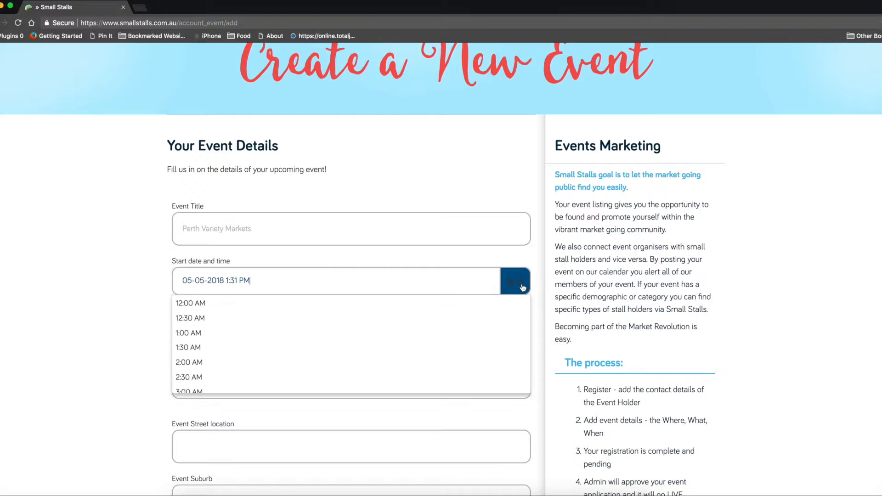
scroll(301, 331, down, 5)
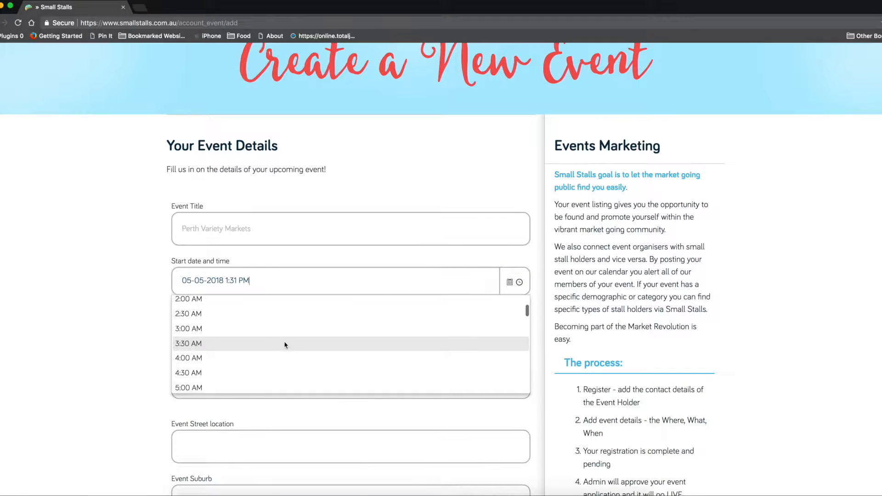
scroll(282, 344, down, 3)
click(208, 356)
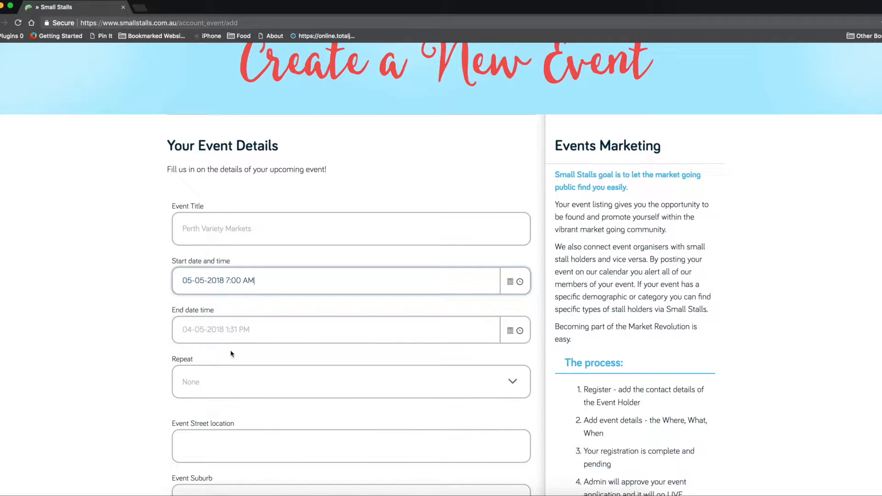
- Set the event end to 5 May 2018 at 1:00 PM
click(511, 338)
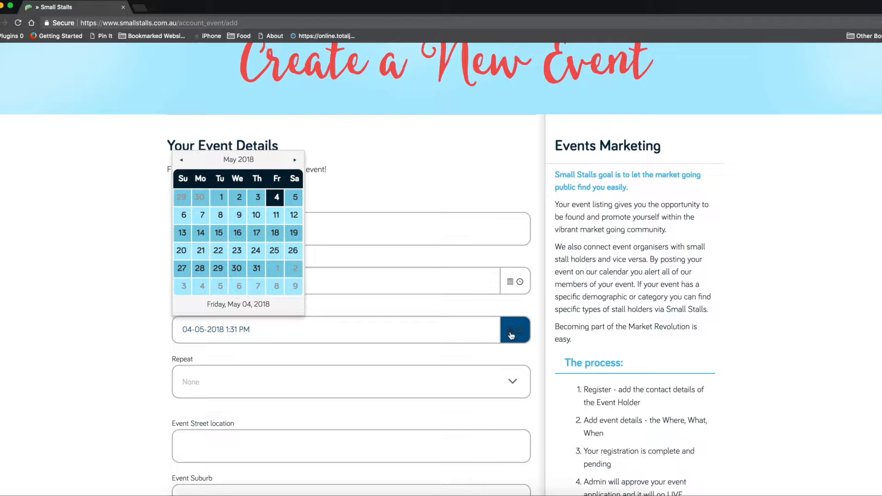
click(293, 198)
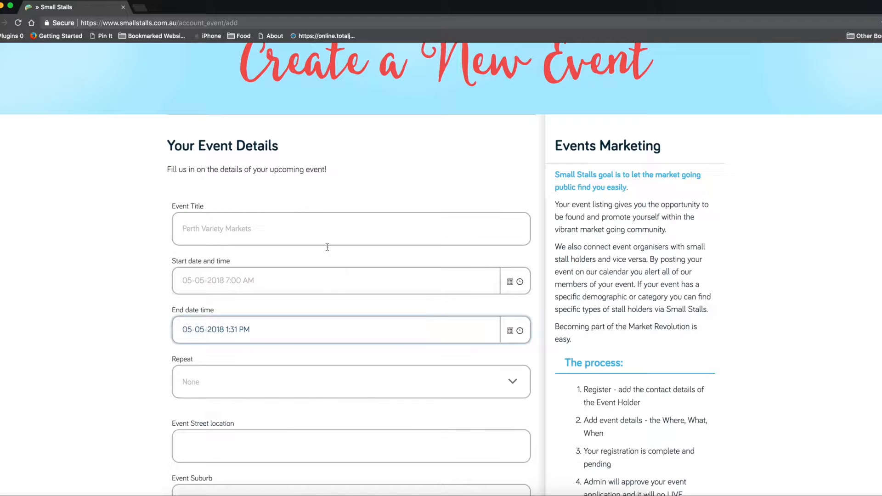
click(519, 330)
scroll(316, 402, down, 2)
scroll(317, 402, down, 9)
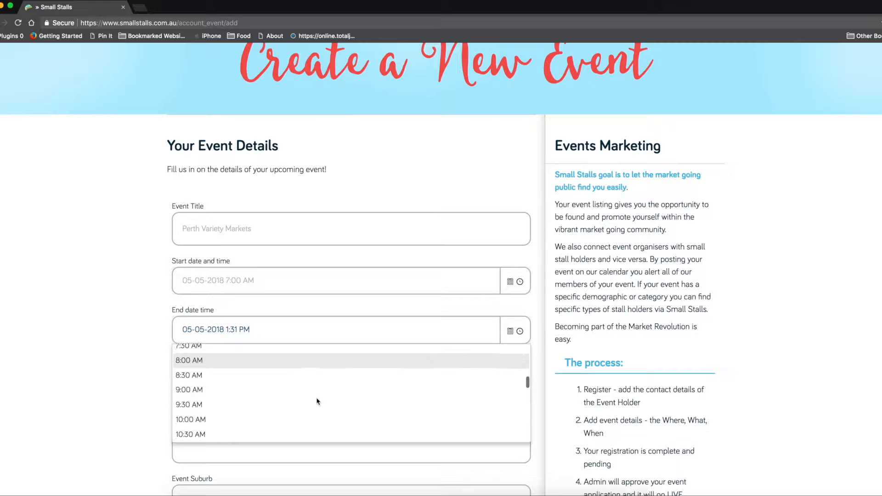
scroll(316, 401, down, 2)
click(201, 359)
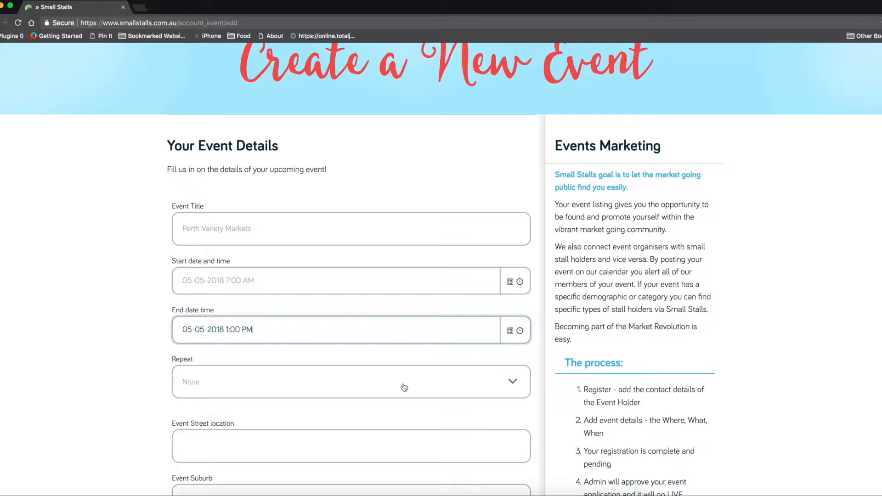
- Make the event repeat weekly until 1 September 2018
click(516, 385)
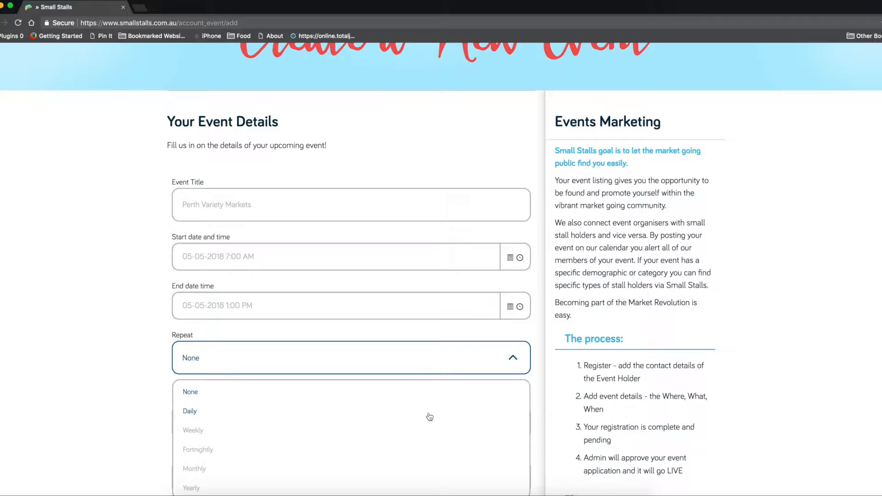
click(191, 432)
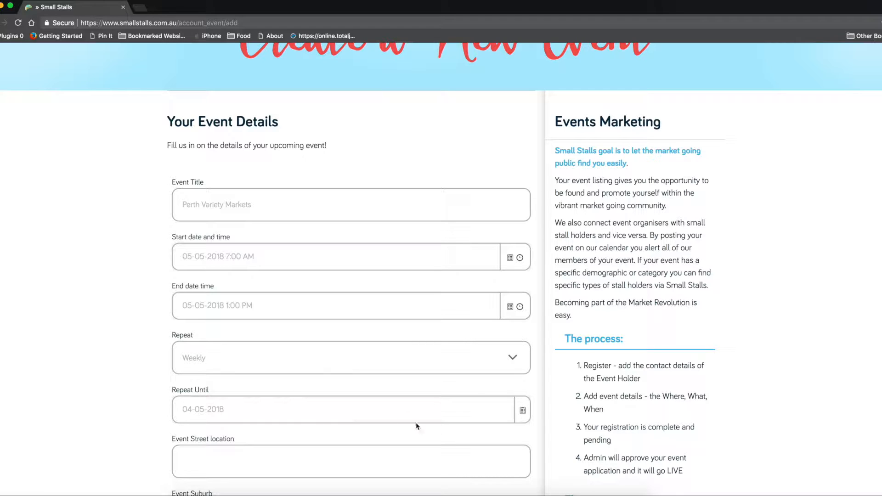
click(522, 410)
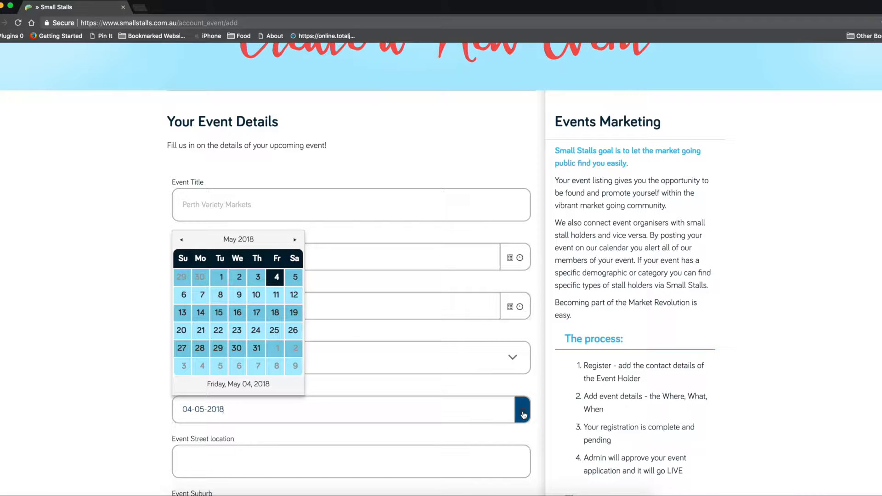
click(295, 241)
click(294, 241)
click(294, 241)
click(294, 240)
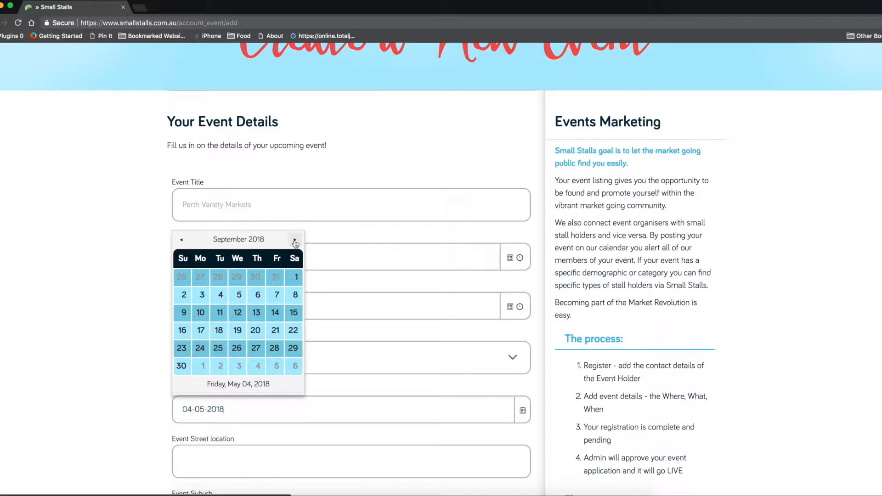
click(297, 280)
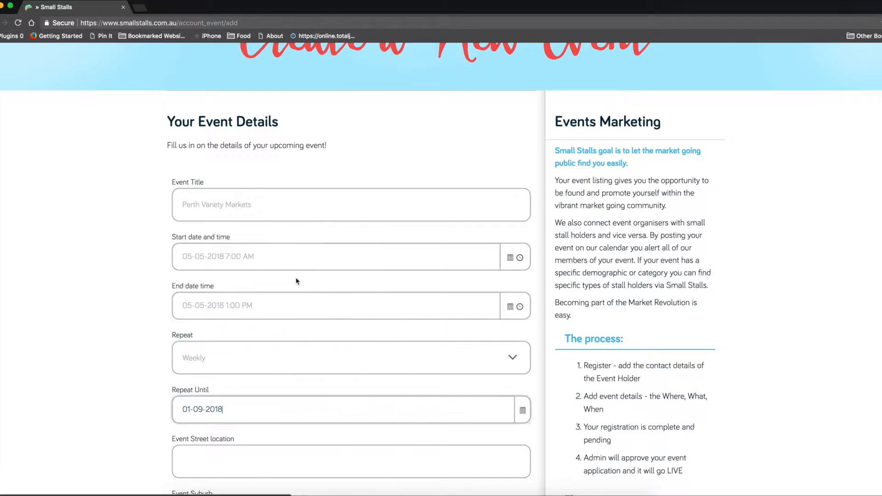
scroll(431, 437, down, 1)
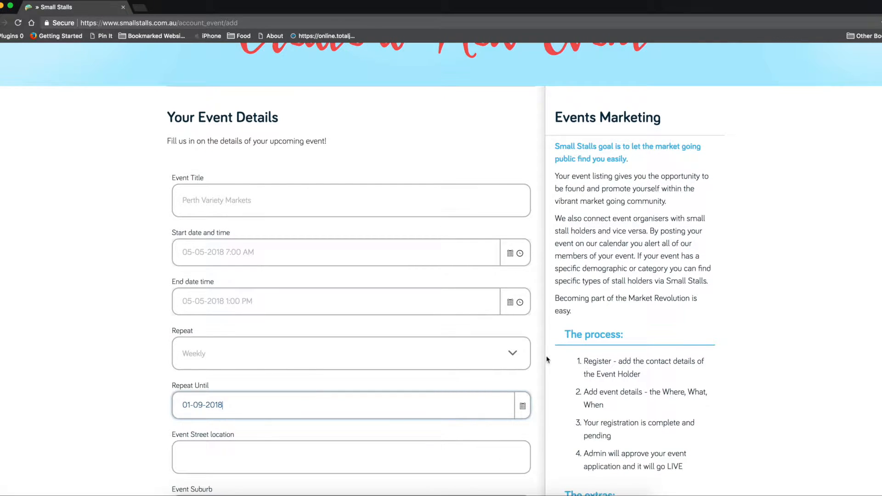
- Try monthly repetition, then switch the event back to weekly
click(512, 355)
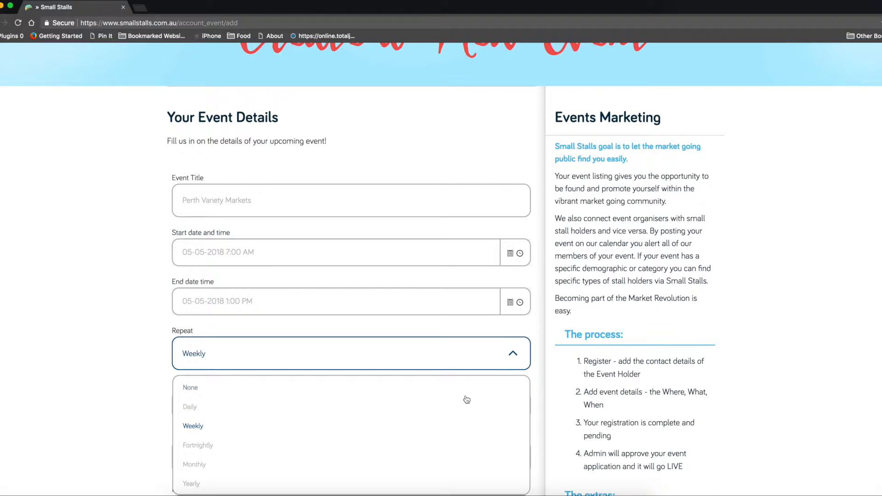
scroll(464, 398, down, 1)
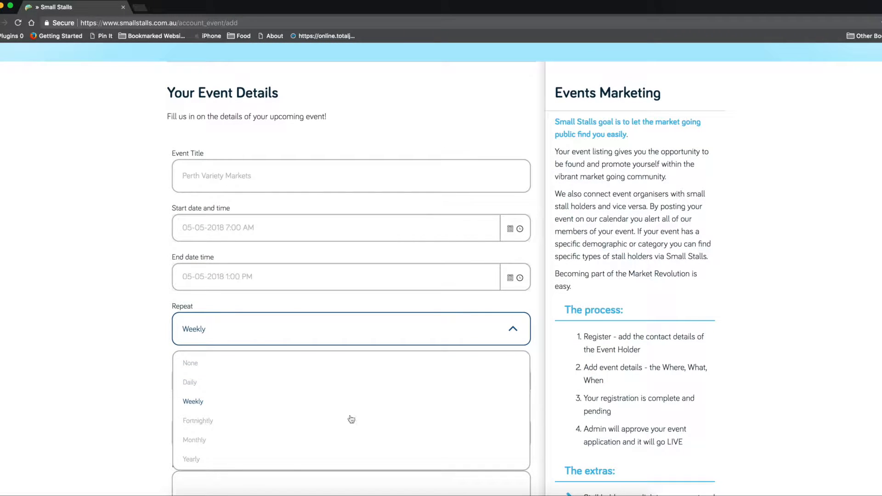
click(203, 442)
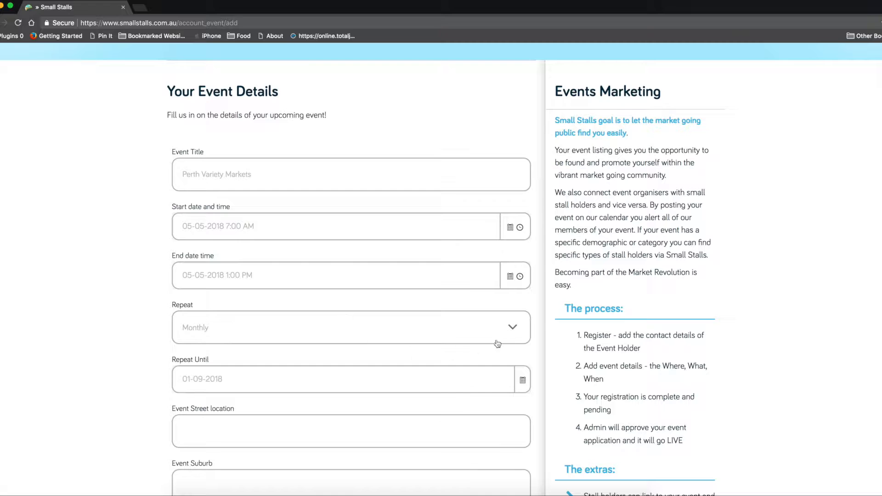
click(513, 331)
click(232, 402)
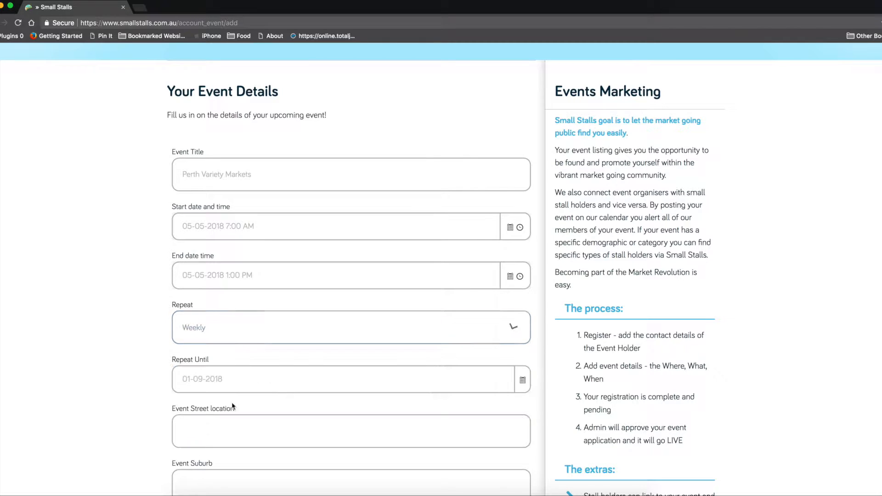
scroll(282, 380, down, 2)
scroll(284, 380, down, 3)
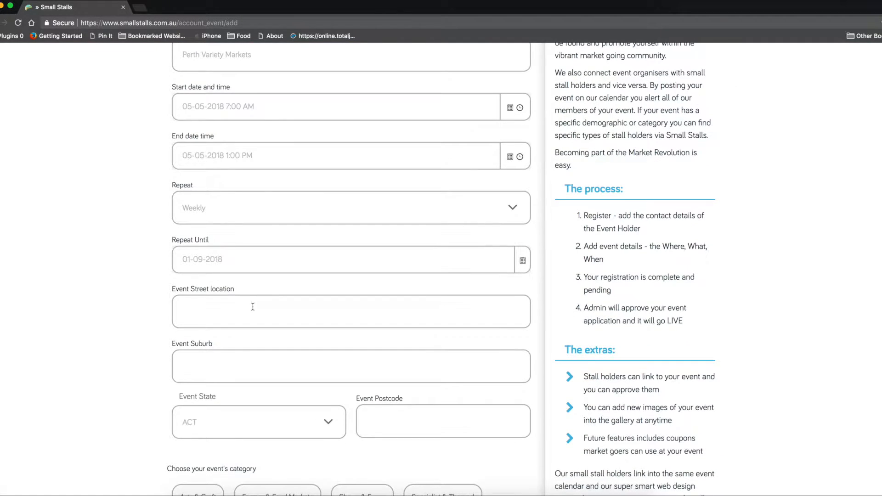
- Enter the event's street address and accept the autofilled suburb
click(231, 315)
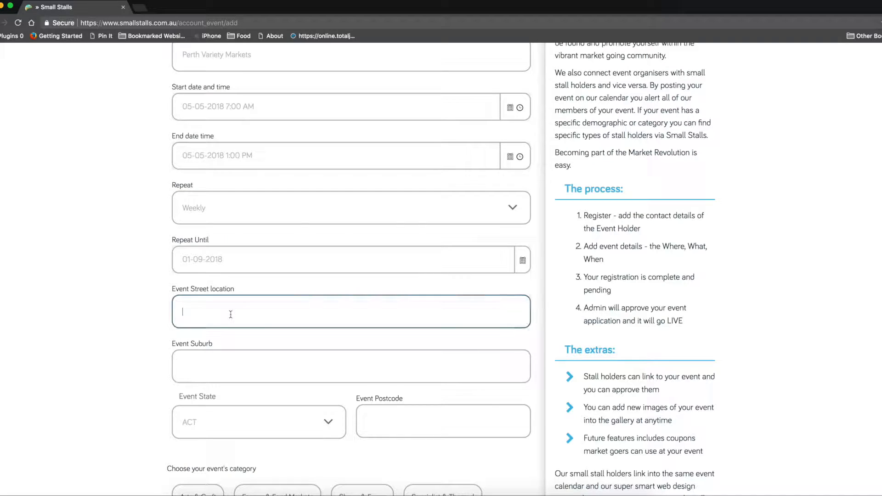
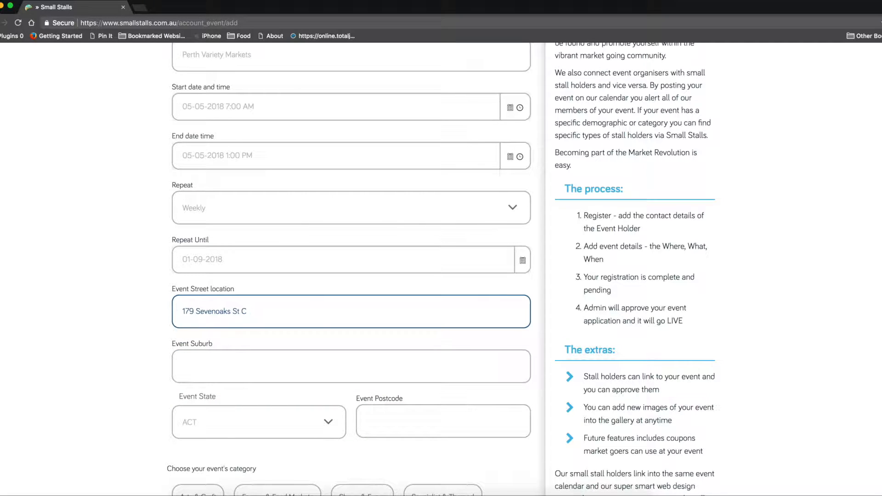
key(Down)
key(Down)
key(Down)
key(Return)
key(Tab)
click(229, 369)
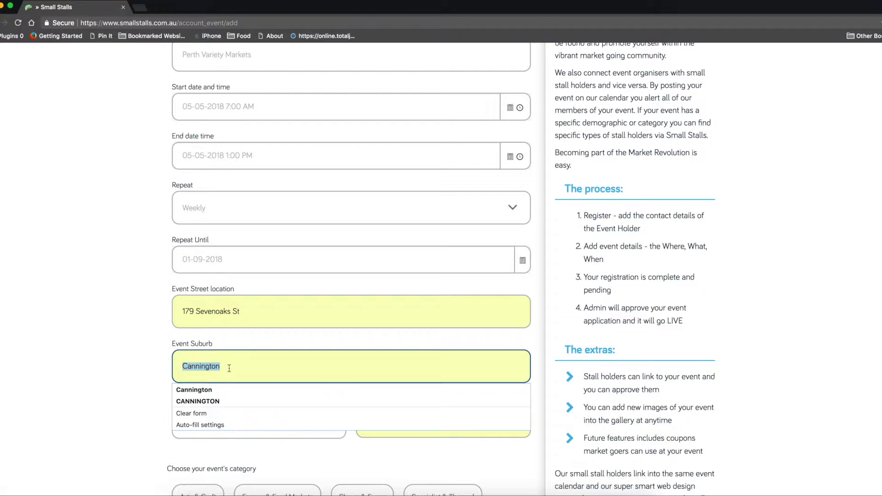
key(Tab)
- Set the event state to WA and correct the postcode from 6147 to 6107
click(241, 434)
scroll(241, 434, down, 5)
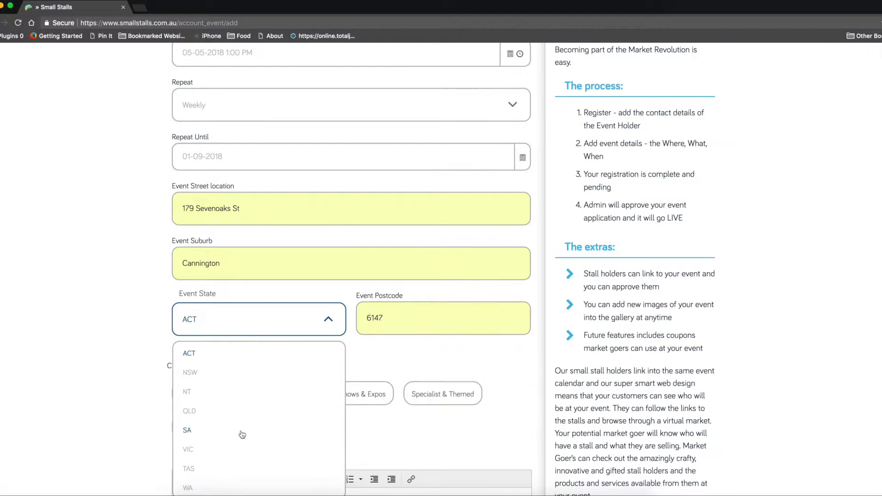
click(202, 371)
double_click(387, 198)
text(6107)
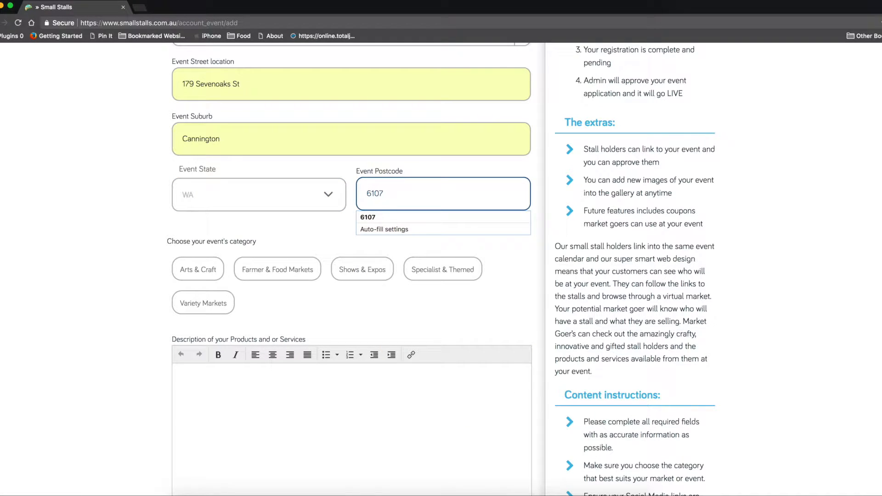
key(Tab)
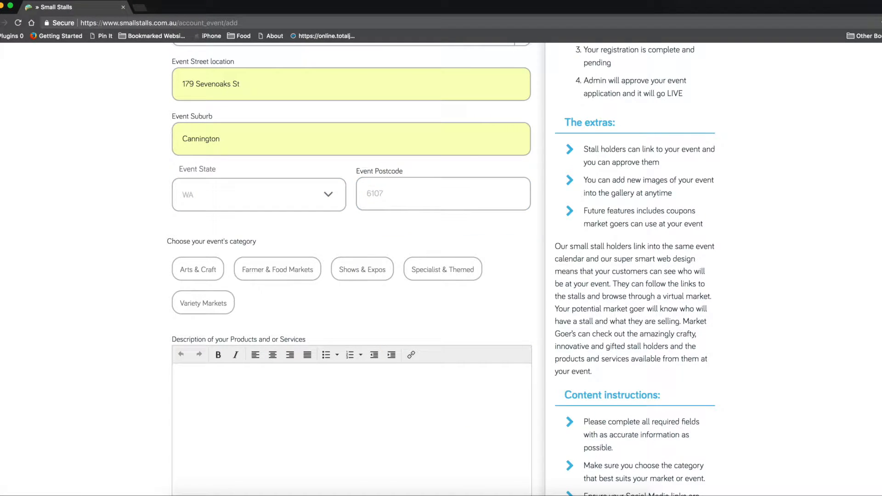
- Categorise the event as Variety Markets
scroll(440, 225, up, 1)
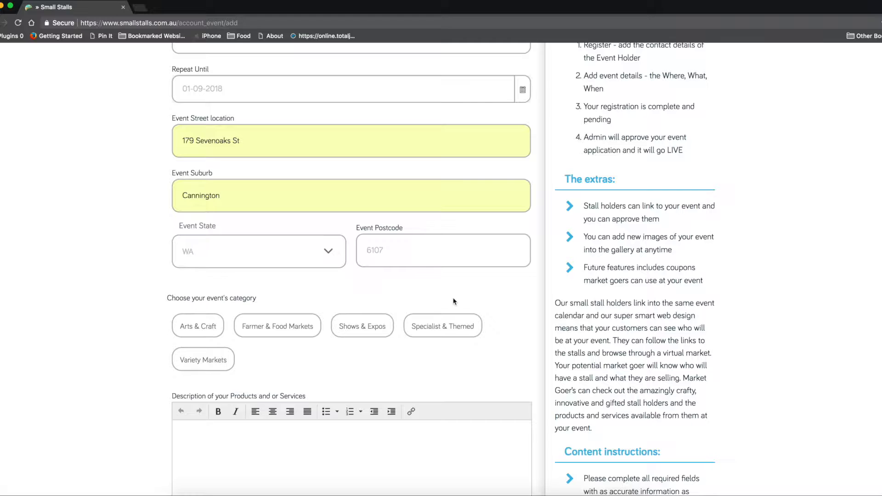
scroll(457, 297, up, 1)
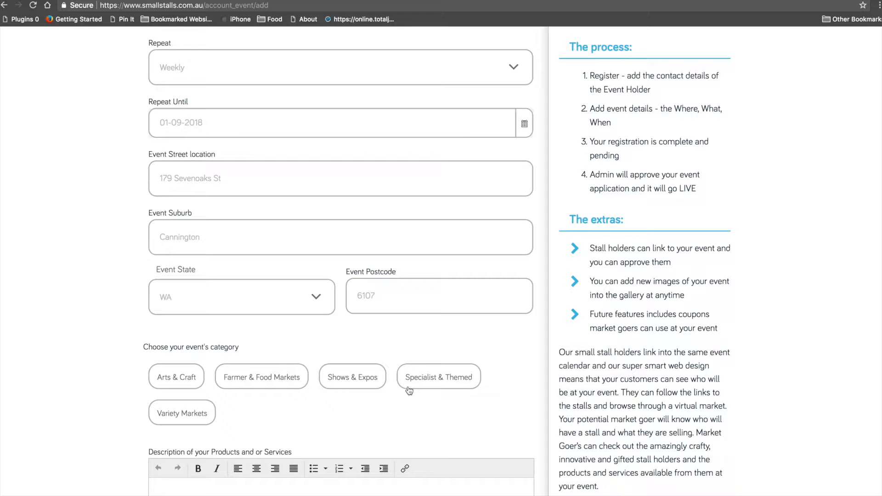
scroll(410, 391, down, 2)
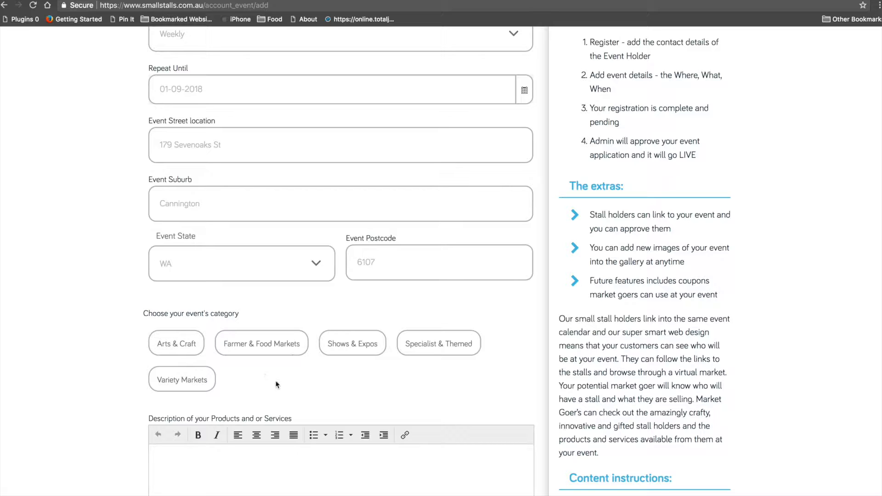
click(174, 390)
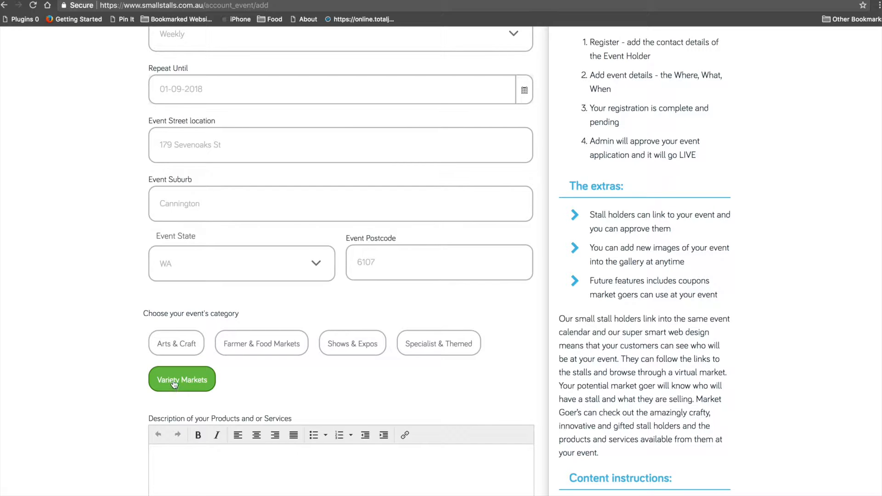
scroll(290, 471, down, 5)
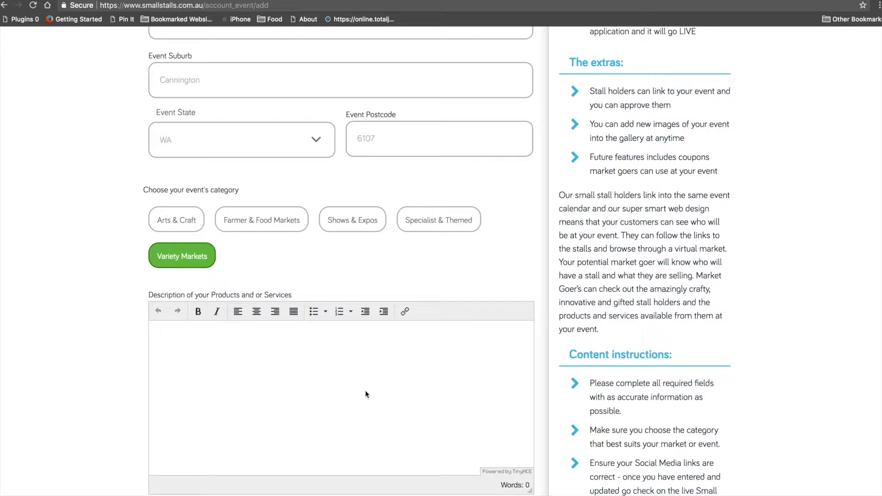
scroll(366, 394, down, 2)
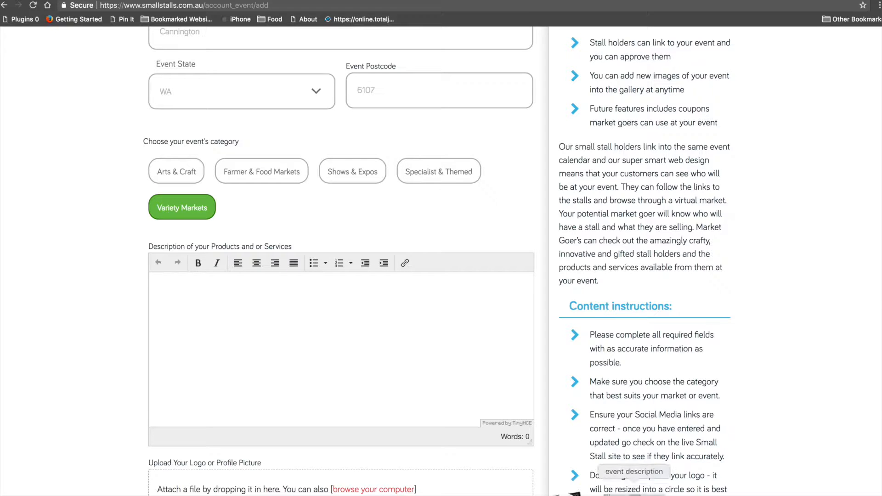
- Select the prepared description text in TextEdit, minimise it and click into the form's description box
click(633, 492)
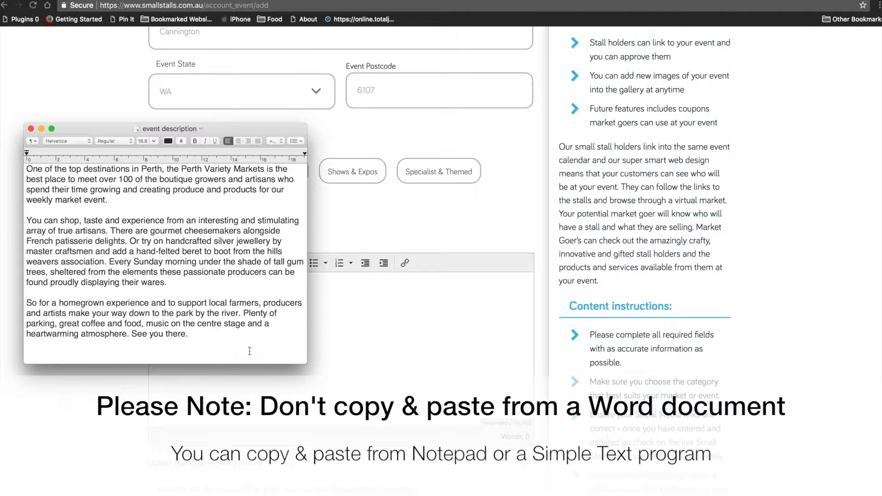
drag(202, 337, 15, 169)
key(super+c)
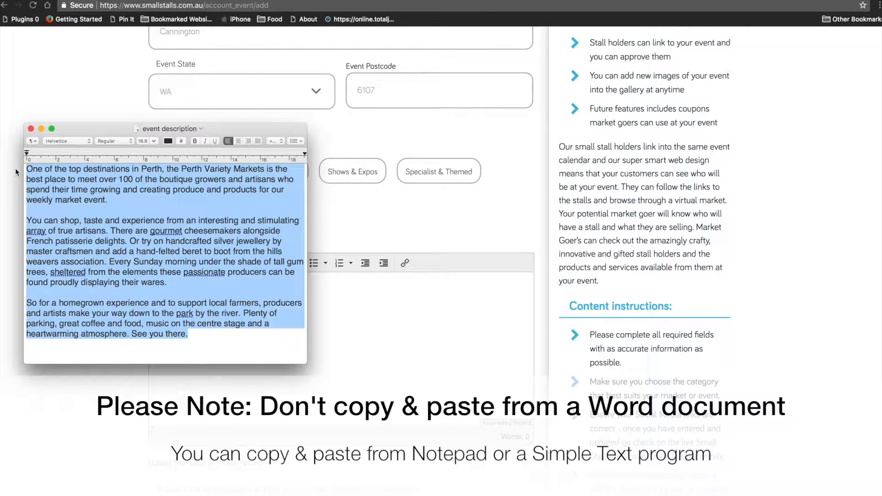
click(40, 128)
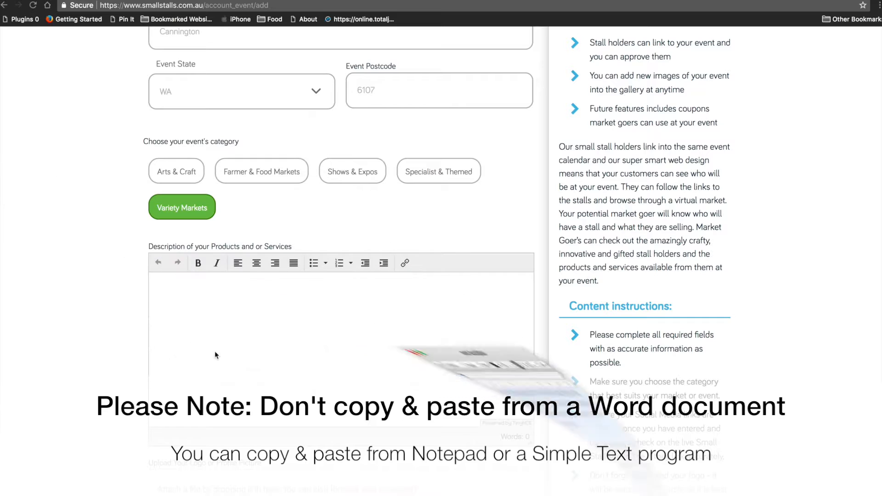
click(201, 293)
key(super+v)
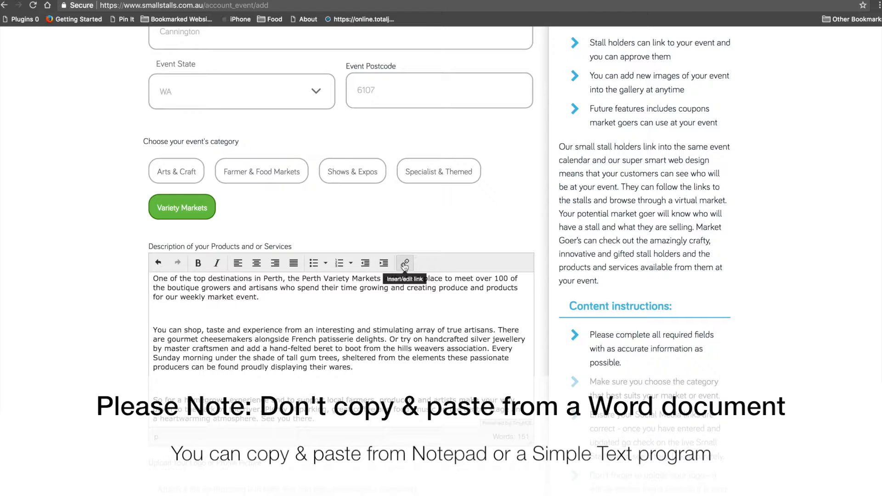
click(265, 300)
key(Return)
key(Return)
key(Return)
key(BackSpace)
key(BackSpace)
text(www.)
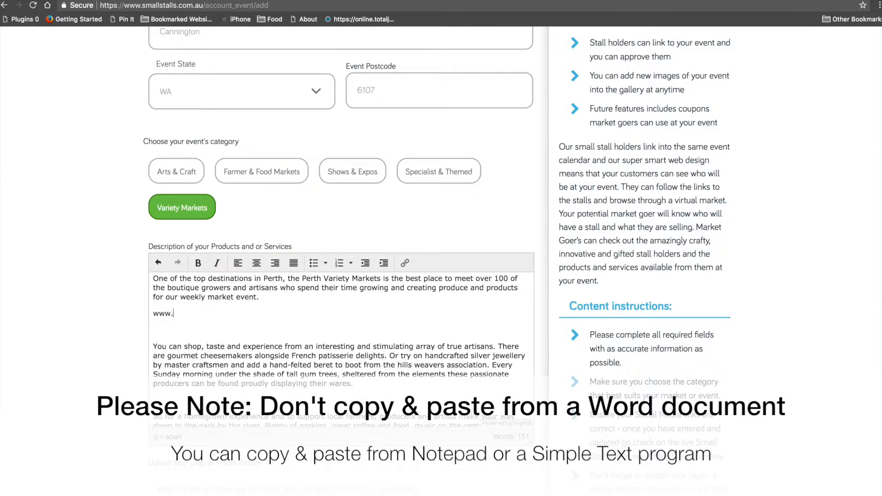
text(smallstalls.com.au)
drag(242, 314, 153, 315)
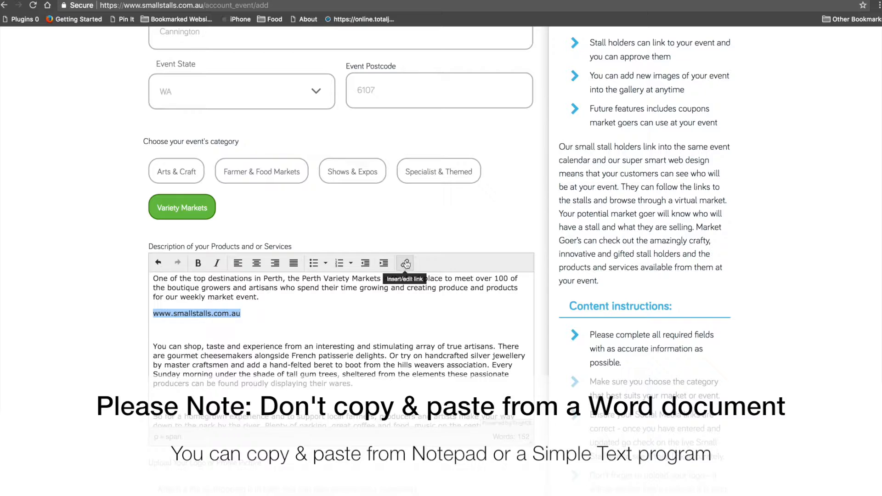
click(405, 262)
click(425, 241)
text(www.smal)
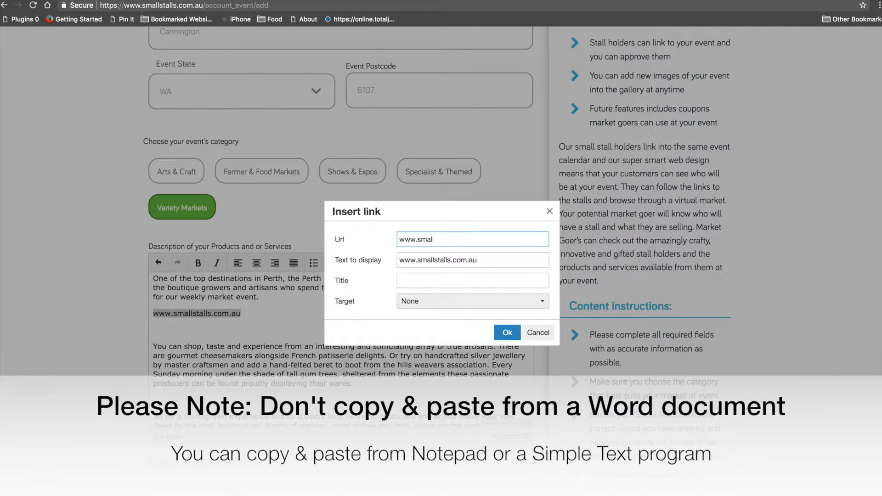
text(lstall)
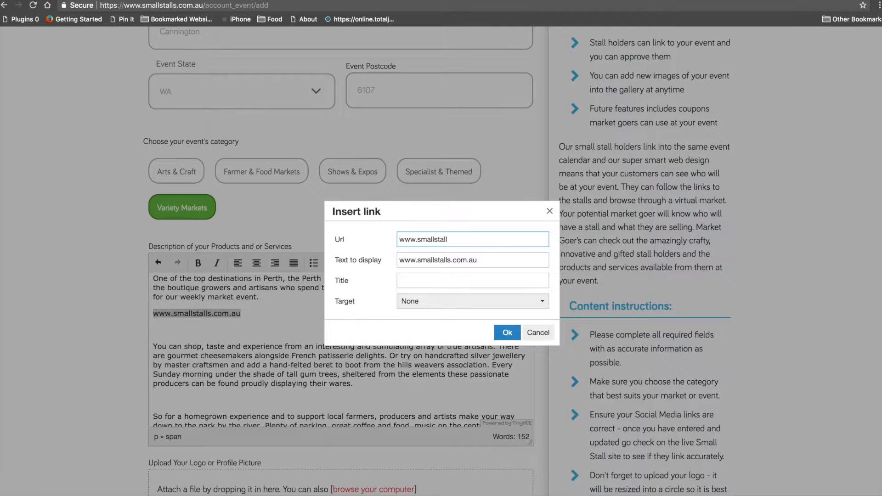
text(s.com.au)
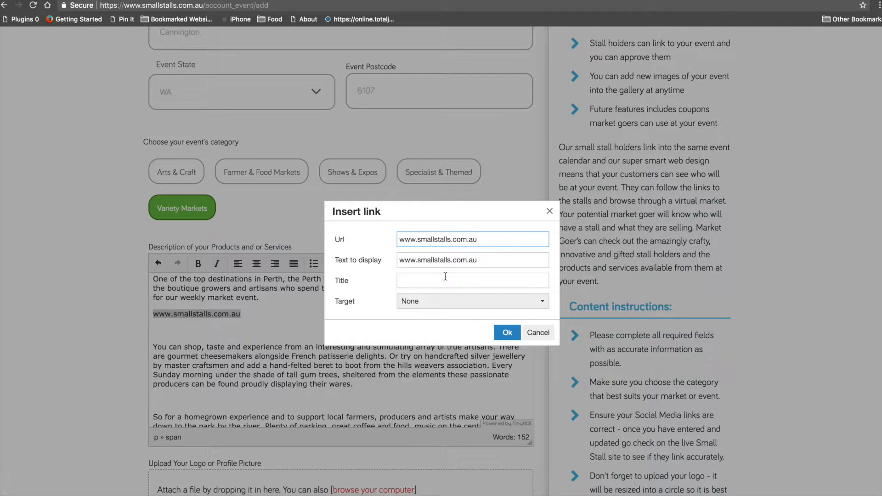
click(514, 303)
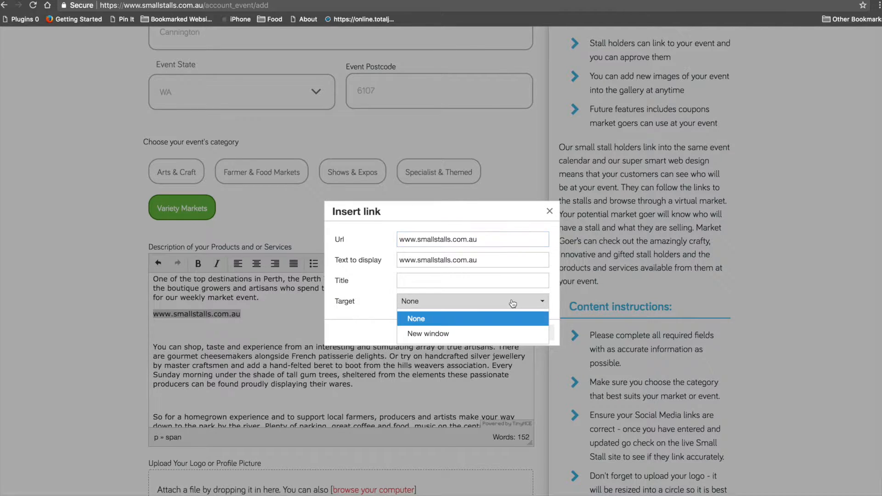
click(471, 336)
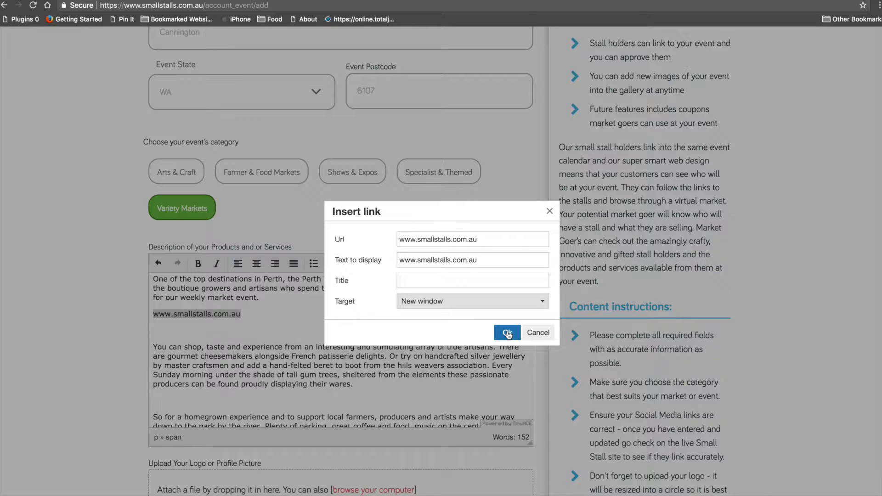
click(507, 333)
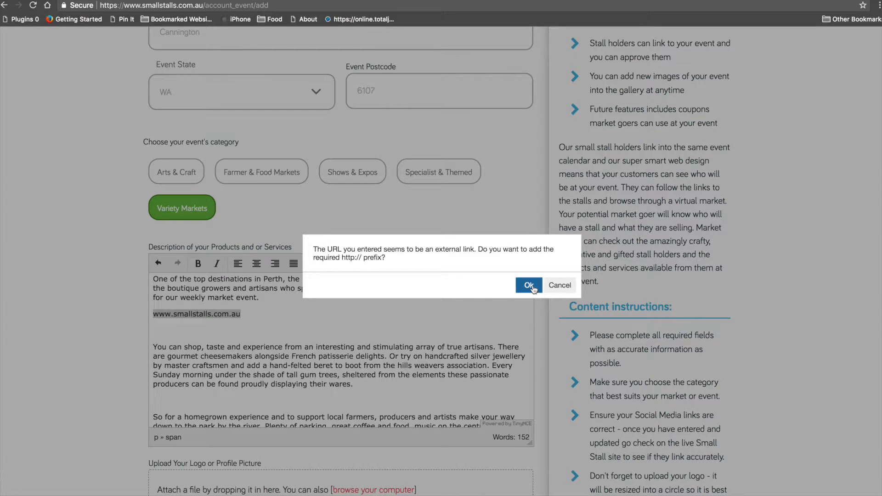
click(532, 288)
click(160, 335)
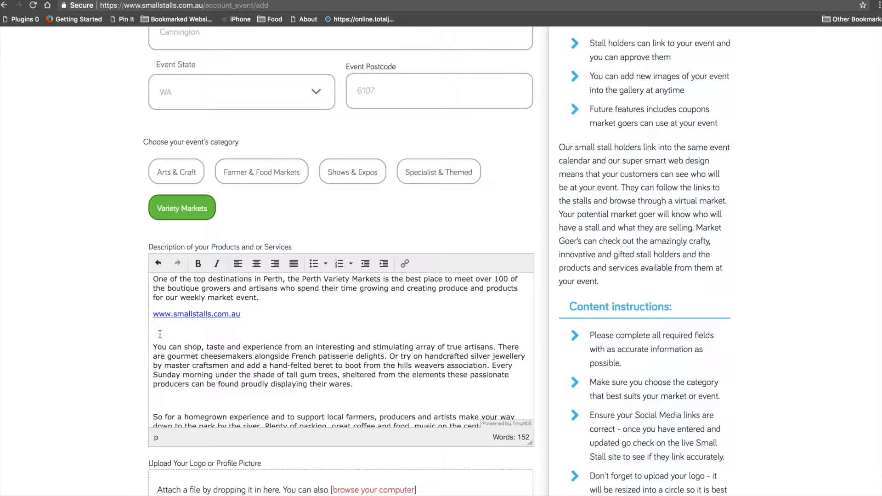
- Replace the blank line under the link with food, clothing and farm produce on separate lines
key(BackSpace)
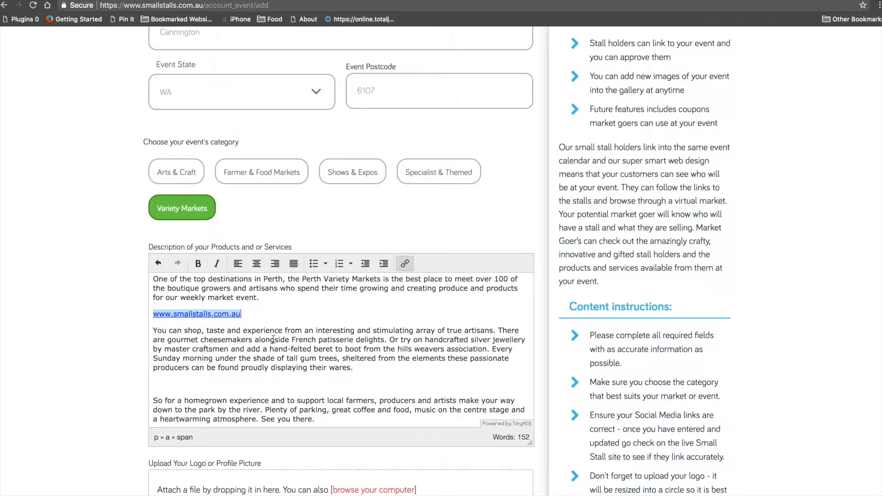
click(161, 383)
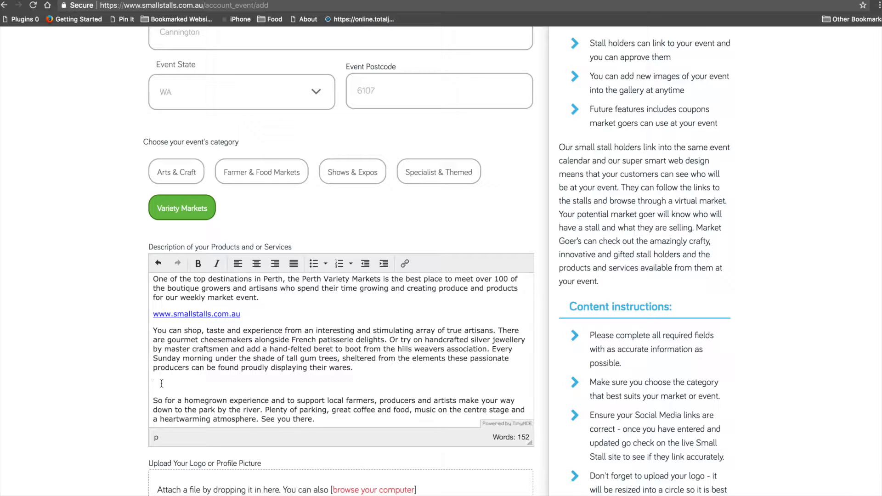
text(food)
key(Return)
text(clothing')
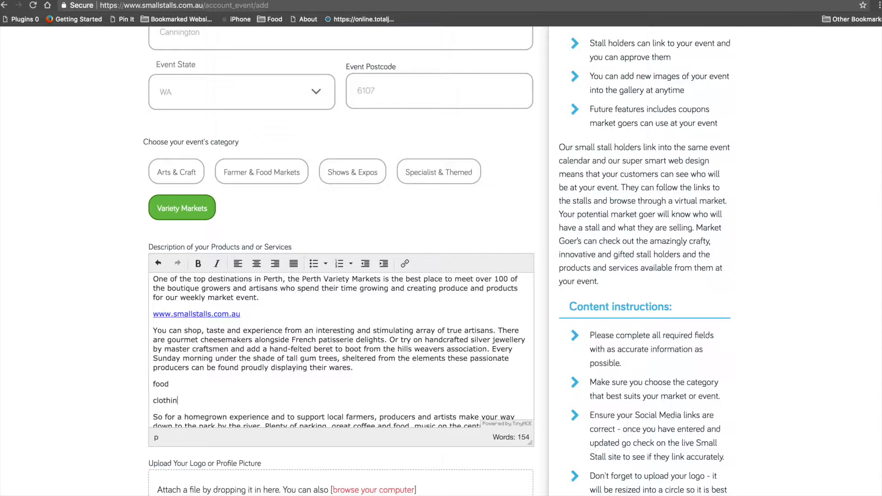
key(Return)
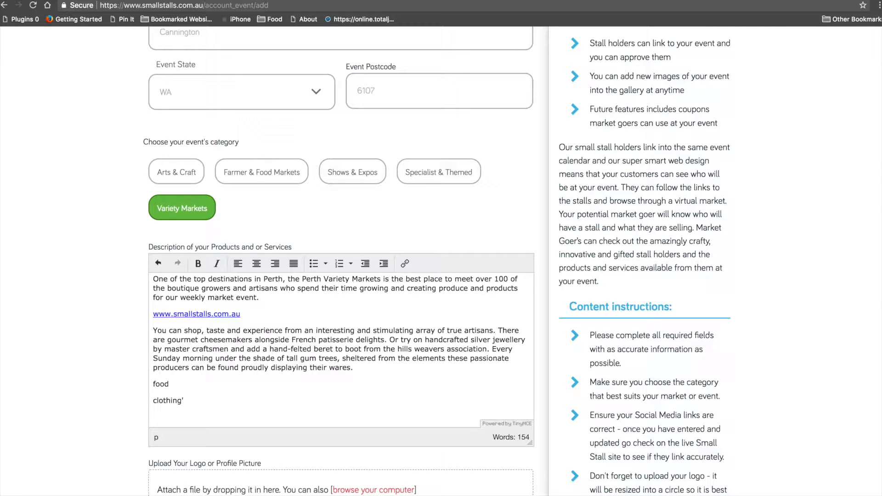
text(farm produce)
- Remove the stray apostrophe after clothing and format the three lines as a bulleted list
click(185, 400)
key(BackSpace)
drag(205, 417, 151, 376)
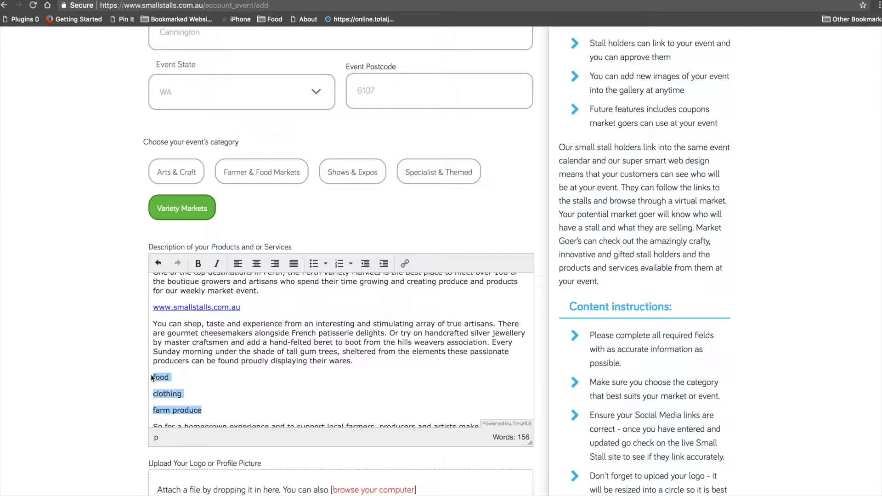
click(314, 263)
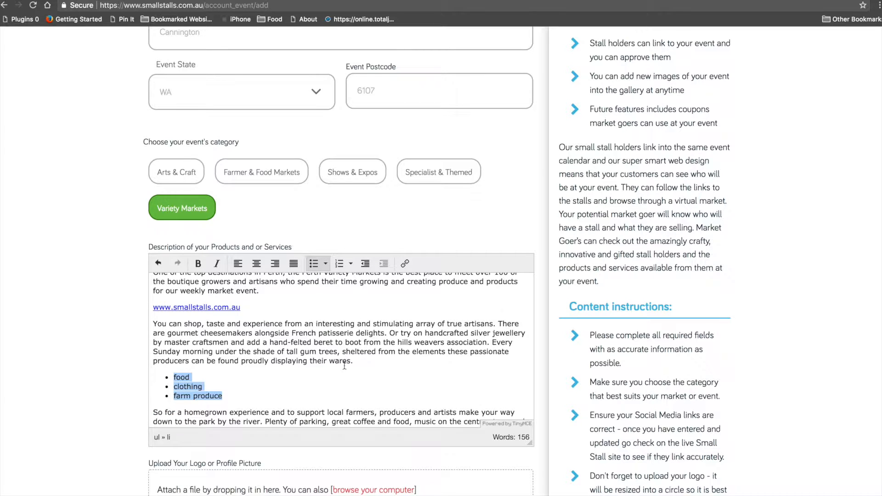
click(348, 373)
- Scroll down the event form past the finished 156-word description toward the logo upload area
scroll(348, 376, down, 4)
scroll(348, 376, down, 1)
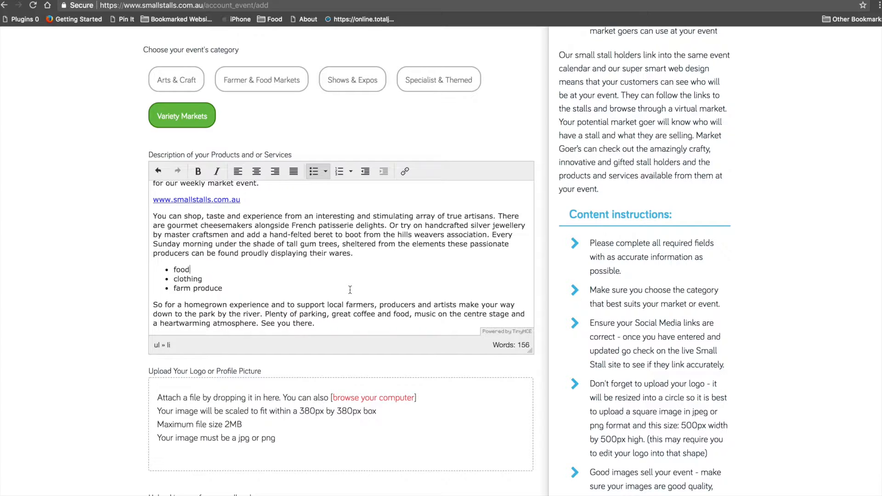
scroll(350, 290, down, 5)
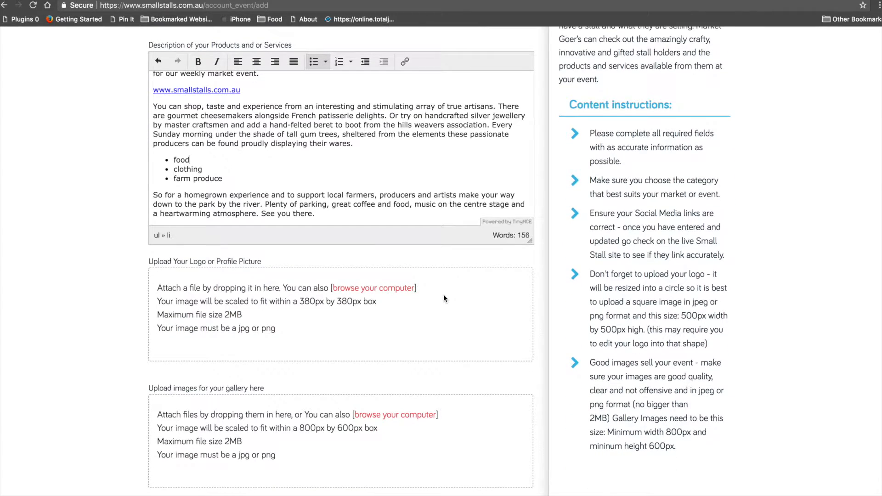
scroll(443, 294, down, 10)
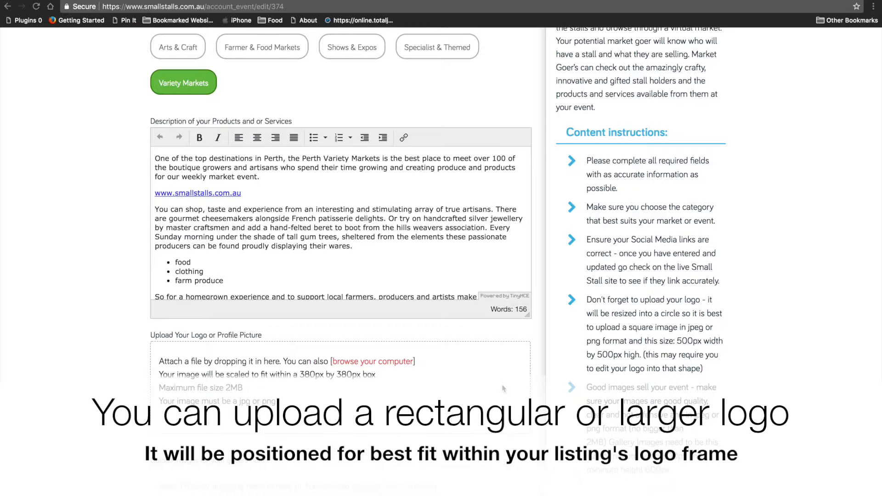
- Upload small-stall-test-logo.png from the _Small Stalls folder as the event logo
click(363, 361)
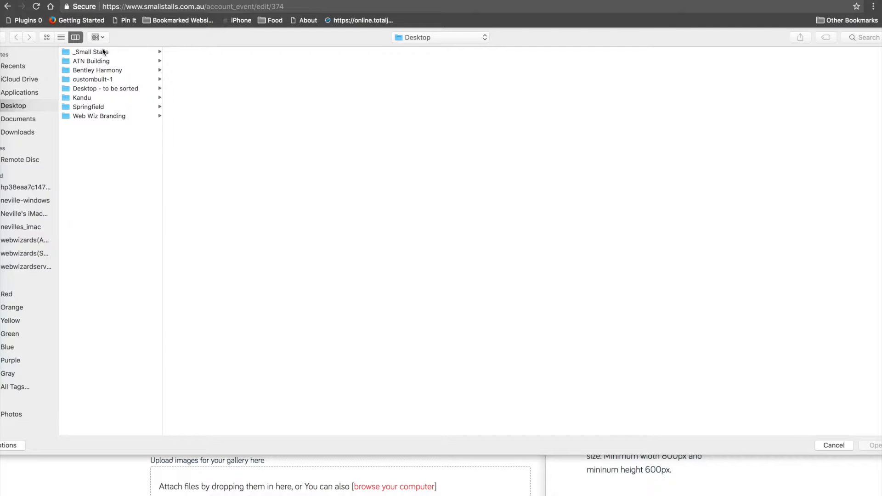
click(102, 51)
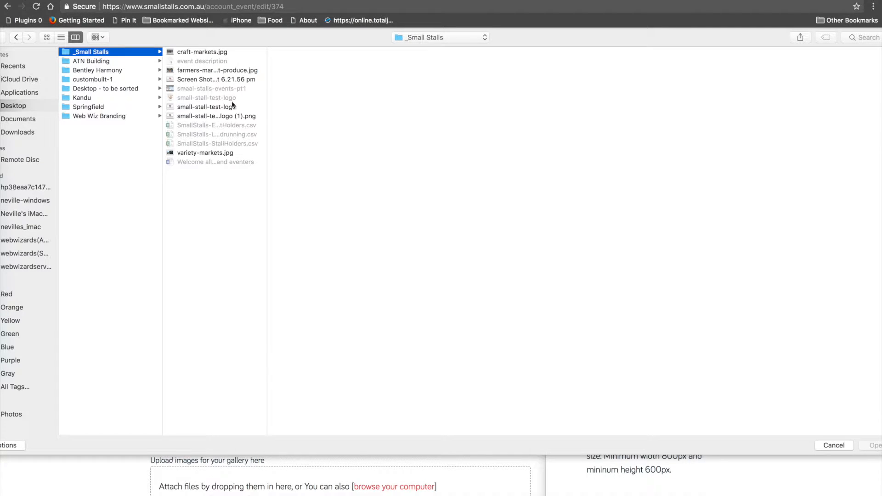
click(200, 108)
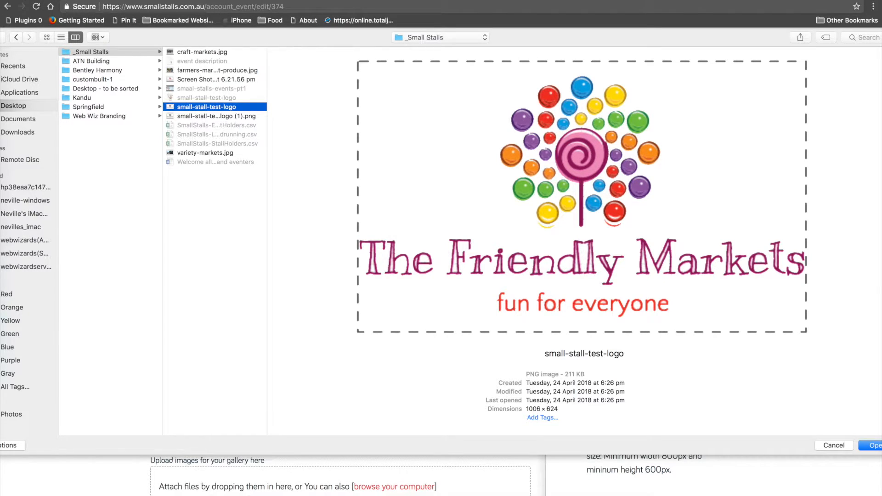
click(869, 446)
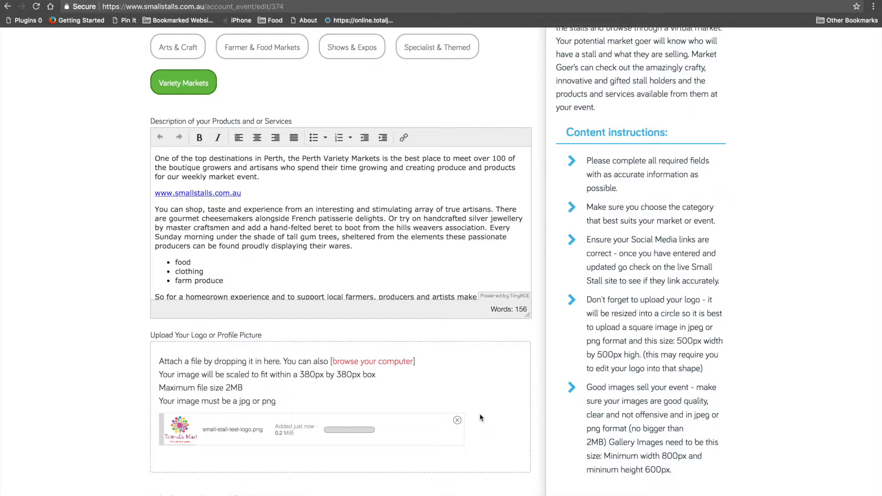
scroll(479, 417, down, 2)
scroll(480, 418, down, 5)
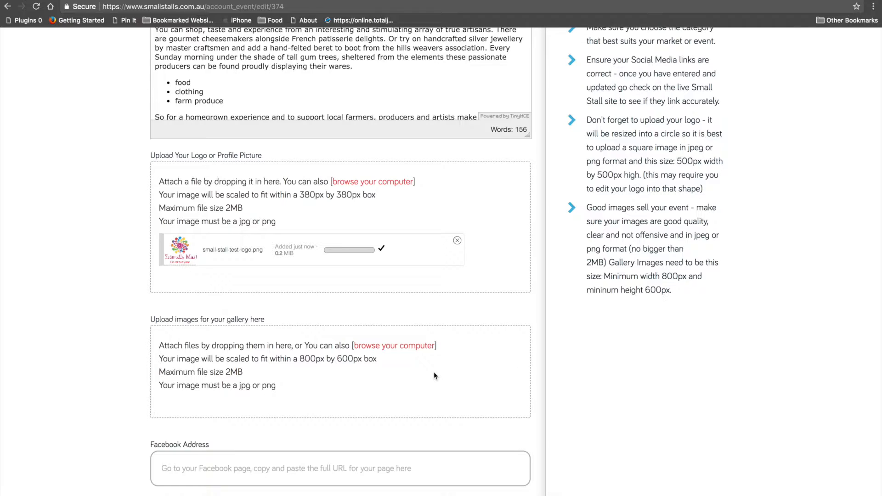
- Upload craft-markets.jpg, farmers-market-produce.jpg and variety-markets.jpg one at a time as gallery images
click(396, 346)
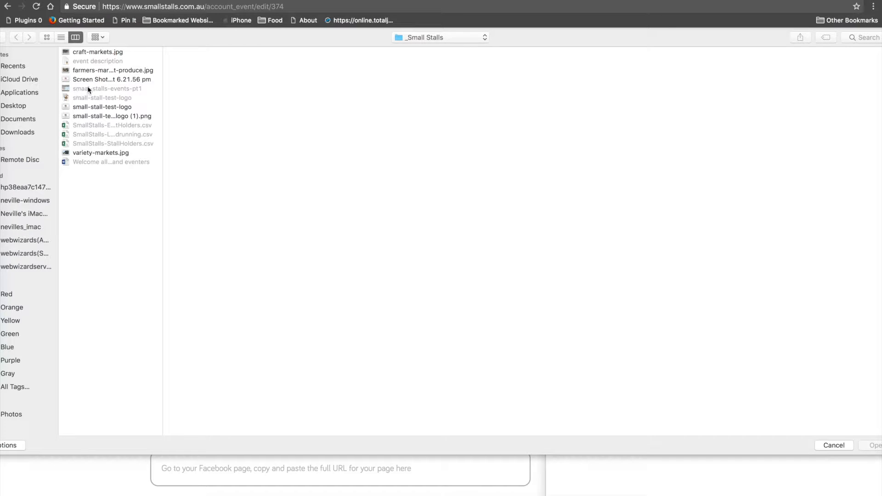
click(101, 52)
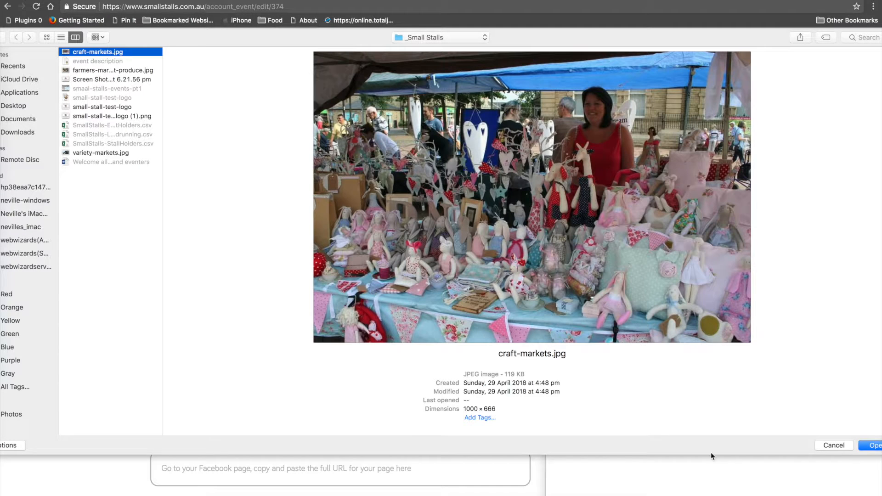
click(869, 445)
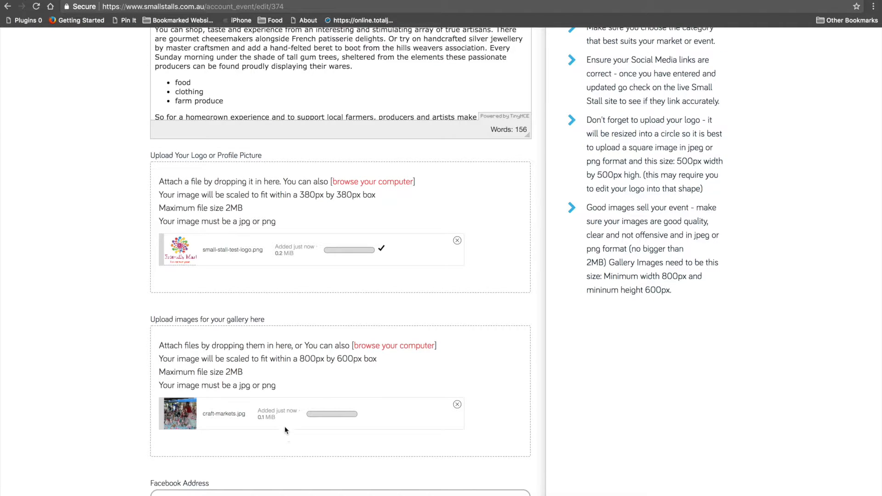
click(405, 347)
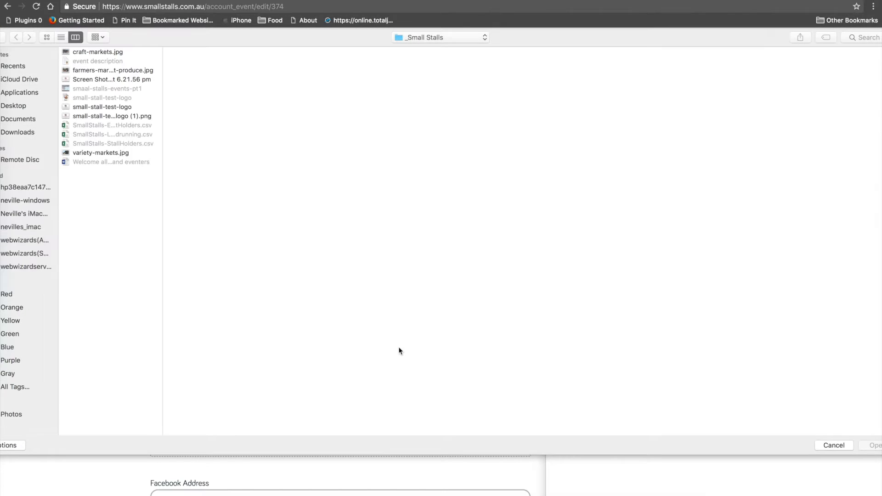
click(116, 71)
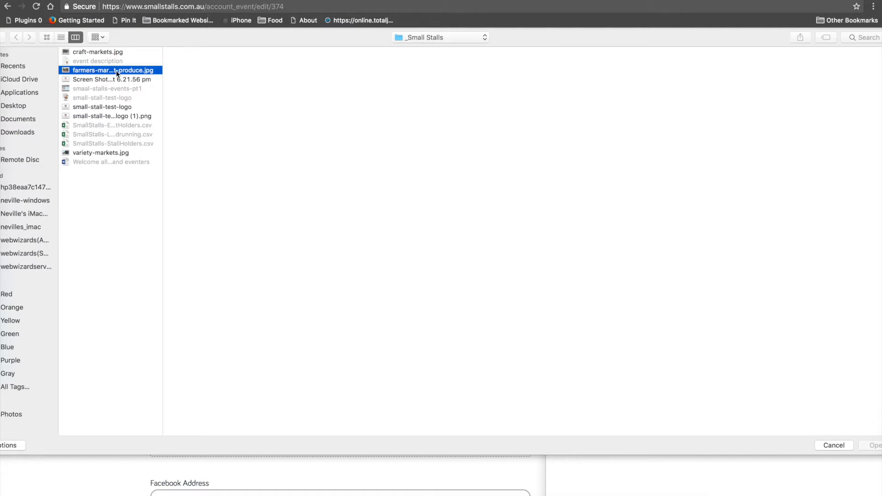
click(874, 445)
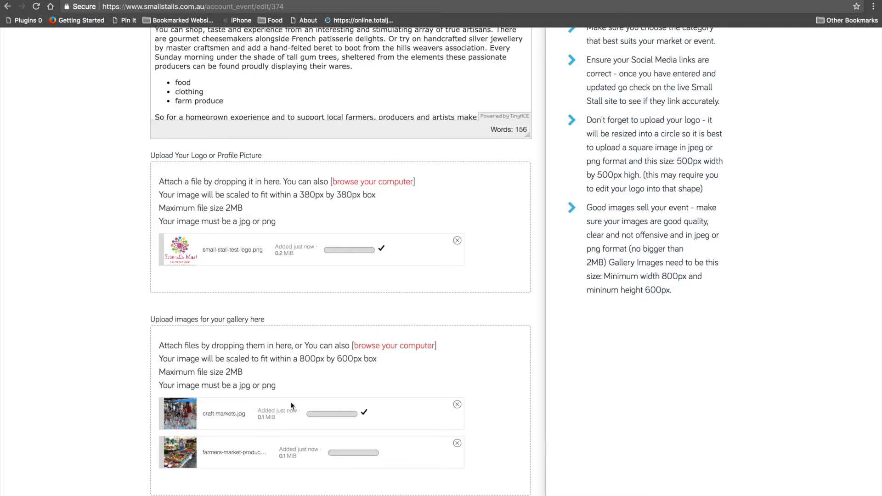
click(400, 345)
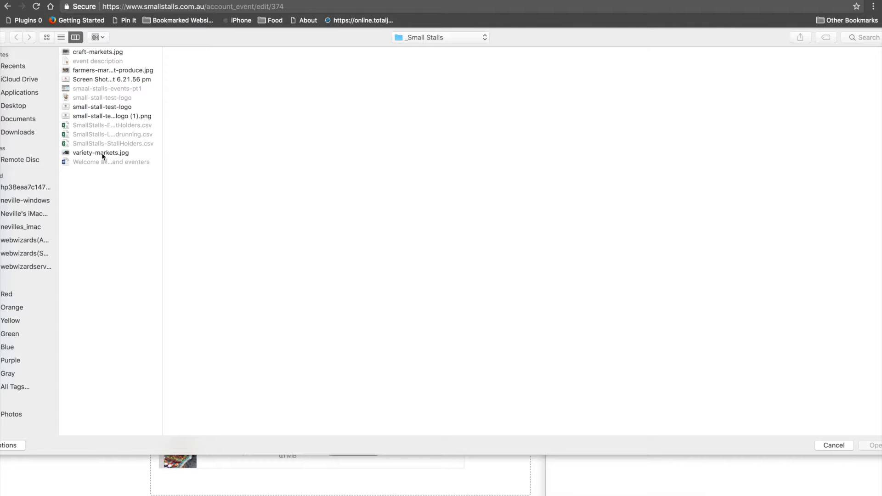
click(101, 153)
click(876, 447)
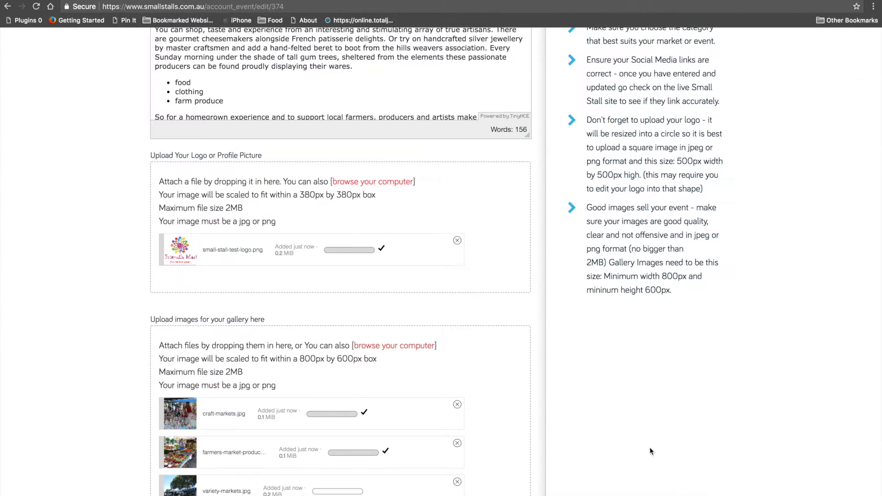
scroll(643, 444, down, 4)
scroll(640, 442, down, 1)
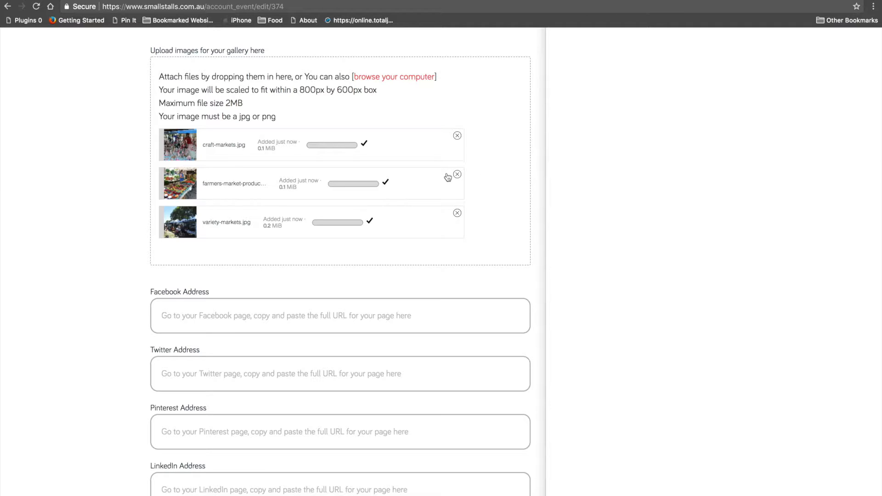
scroll(550, 272, down, 2)
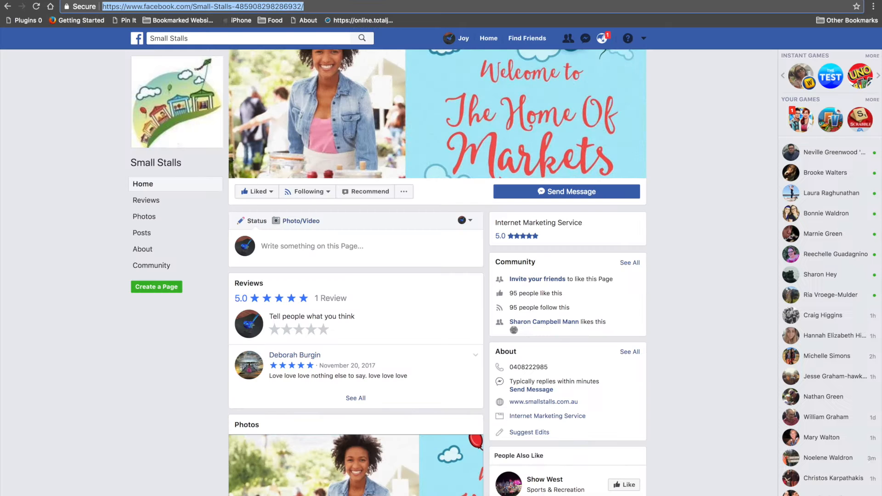
- Copy the Small Stalls Facebook page URL and paste it into the Facebook Address field
right_click(276, 5)
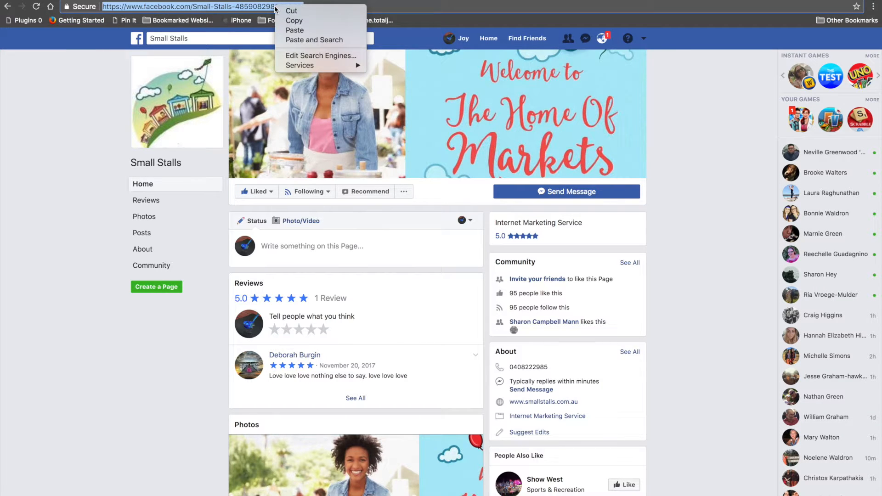
click(294, 20)
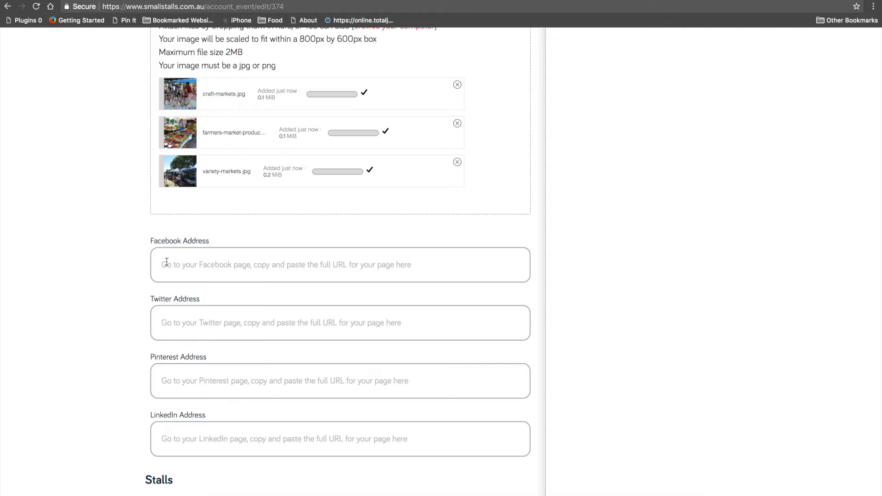
right_click(167, 261)
click(199, 314)
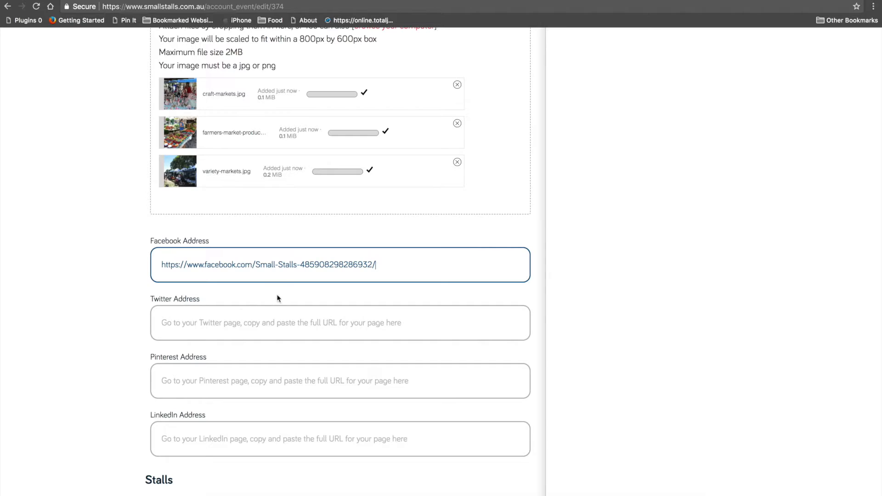
scroll(429, 285, down, 4)
scroll(428, 286, up, 15)
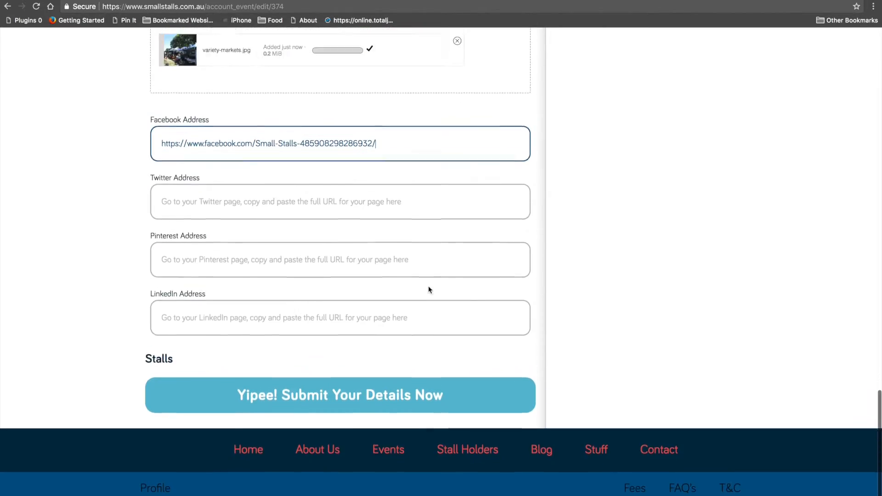
scroll(426, 288, up, 15)
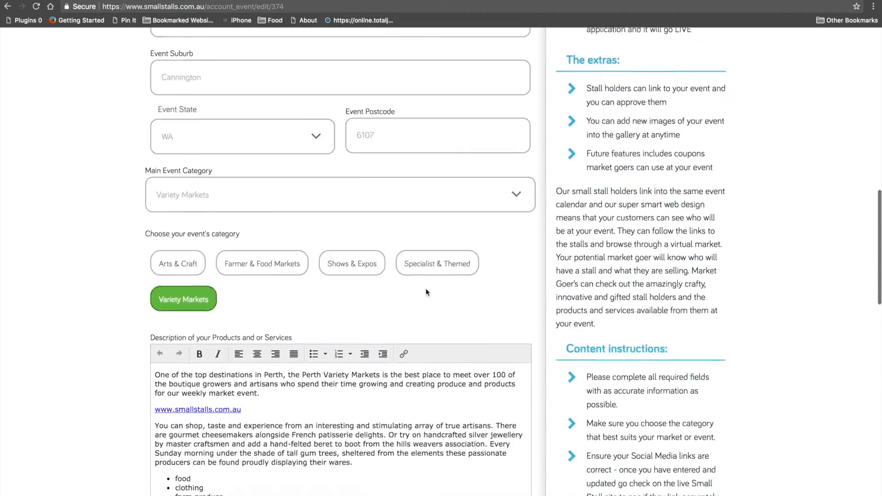
scroll(422, 290, up, 3)
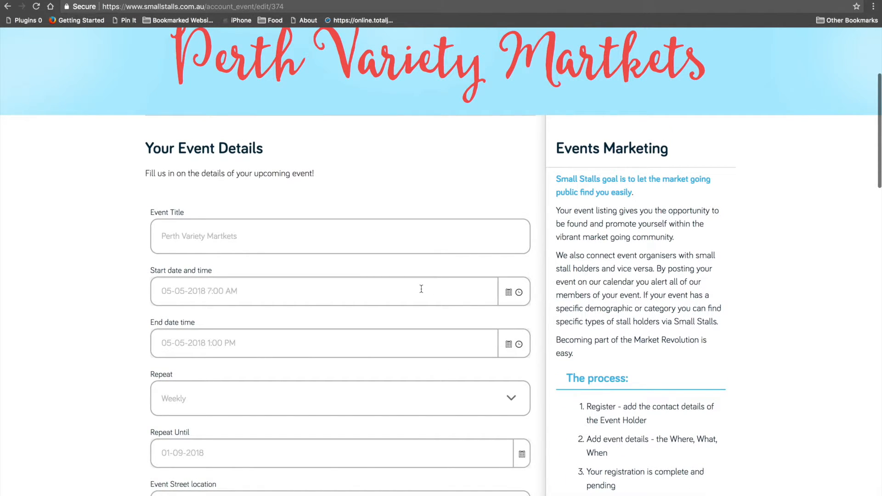
scroll(418, 288, down, 2)
scroll(414, 290, down, 5)
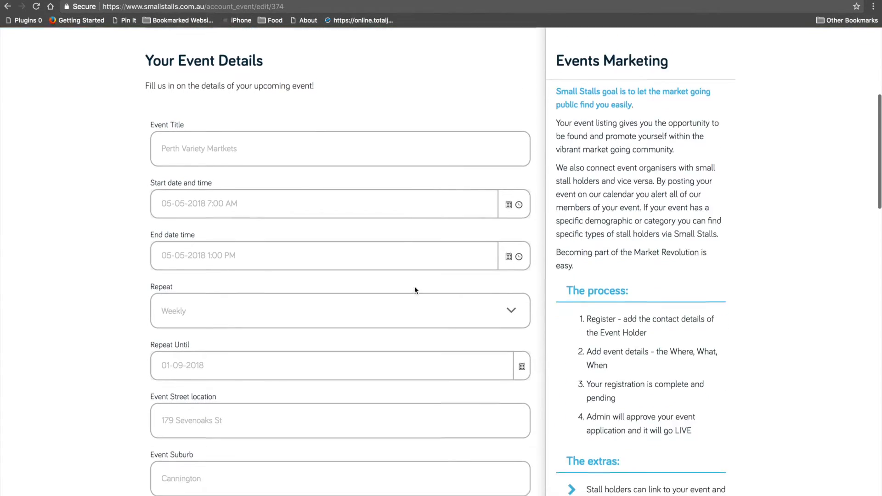
scroll(415, 290, down, 7)
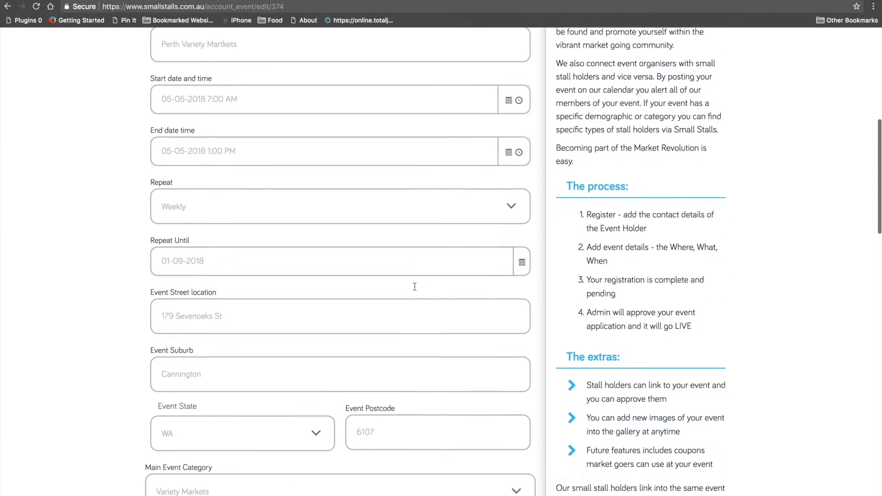
scroll(414, 287, down, 6)
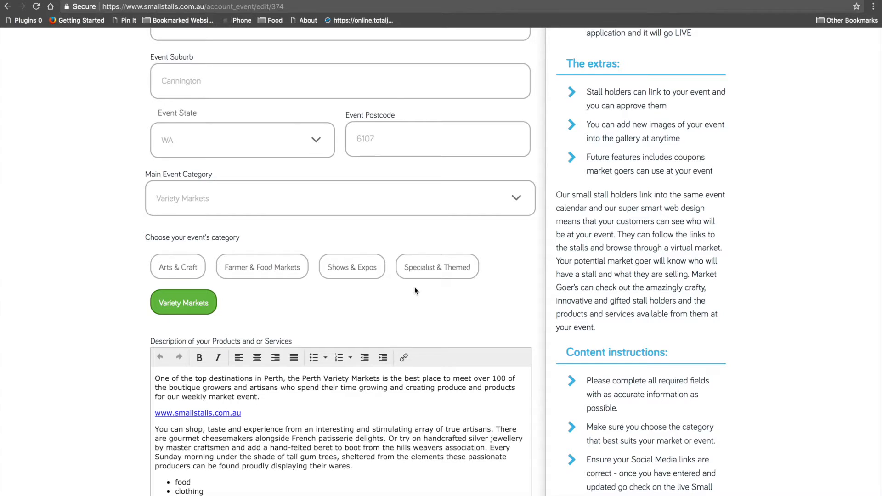
scroll(414, 286, down, 4)
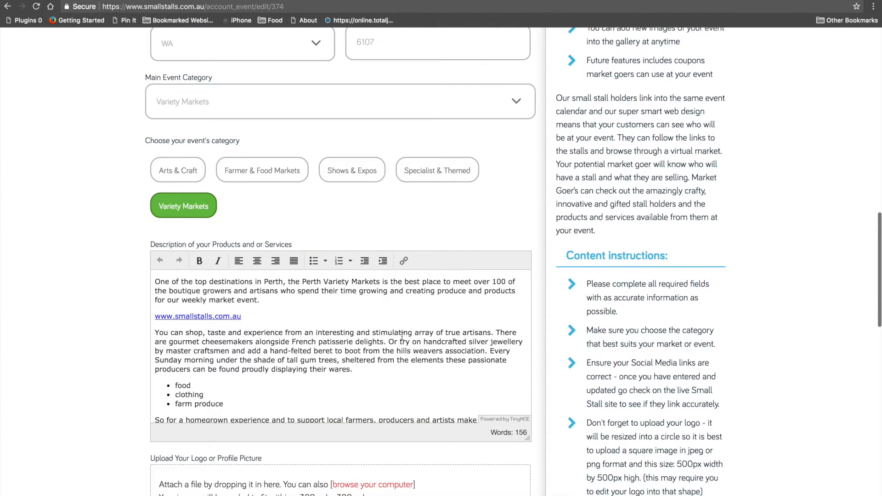
scroll(396, 336, down, 1)
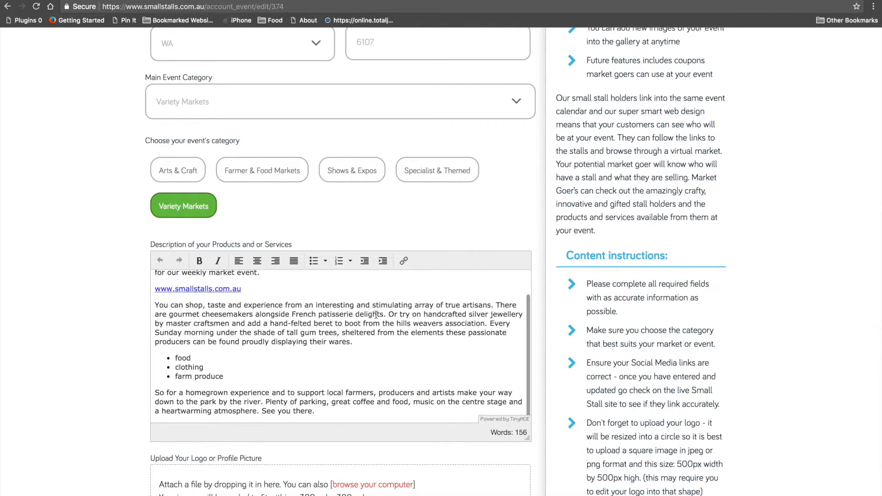
scroll(358, 327, down, 6)
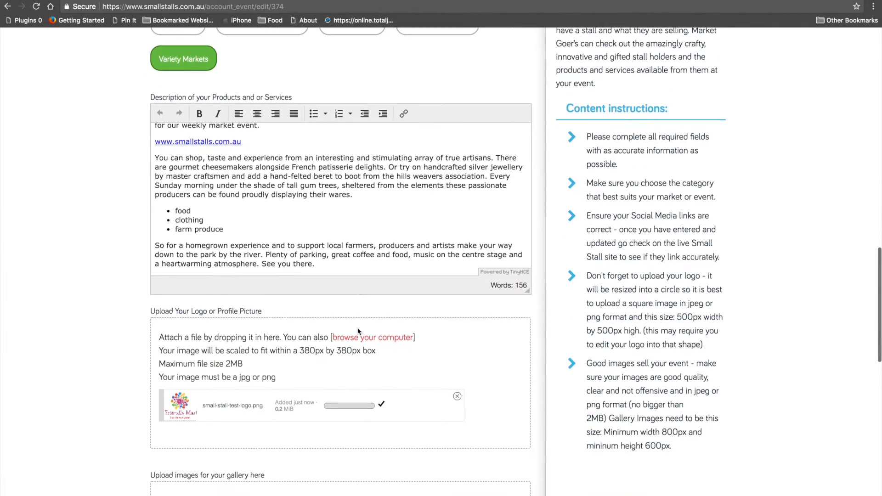
scroll(358, 330, down, 4)
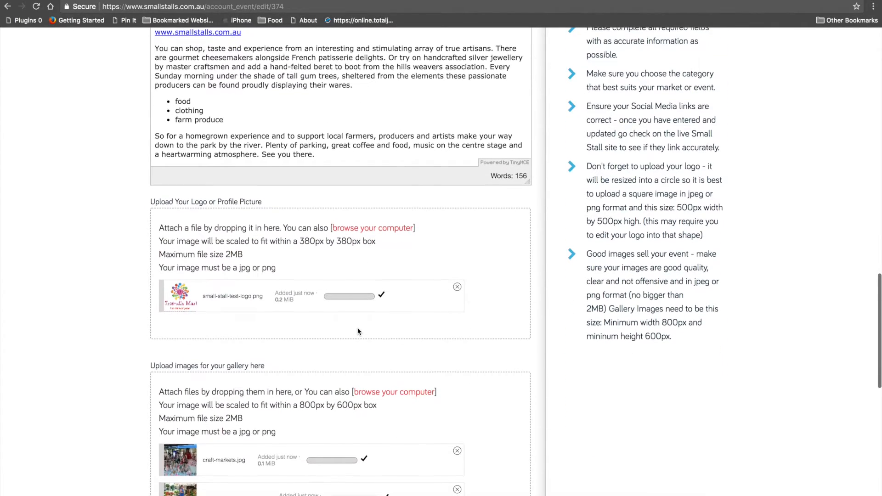
scroll(360, 311, down, 15)
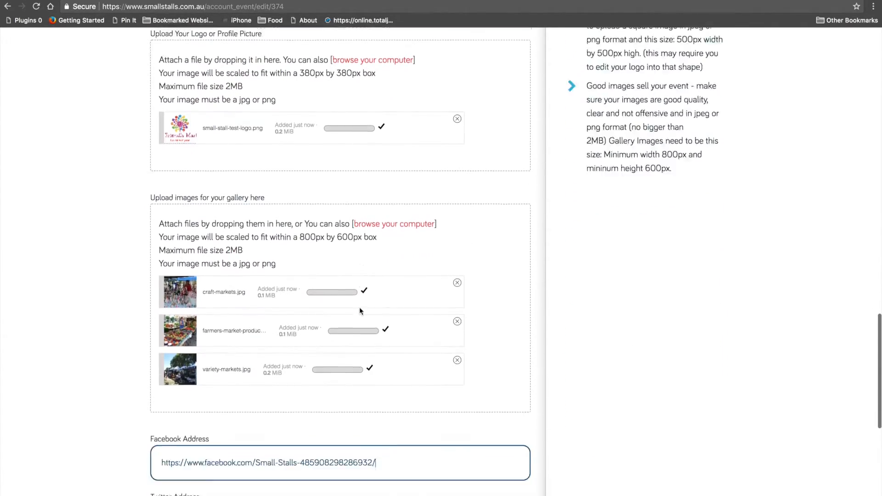
scroll(360, 312, down, 2)
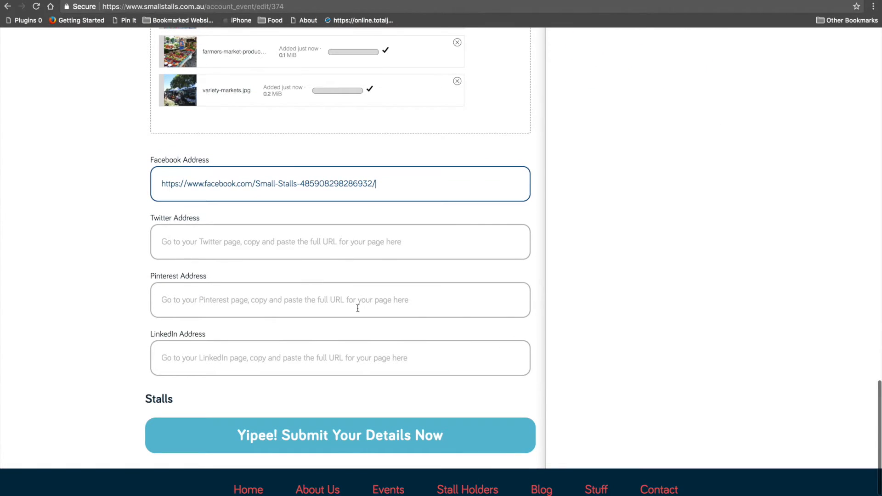
- Submit the event and confirm My Events lists Perth Variety Martkets on 05/05/2018, 7:00am–1:00pm
click(371, 441)
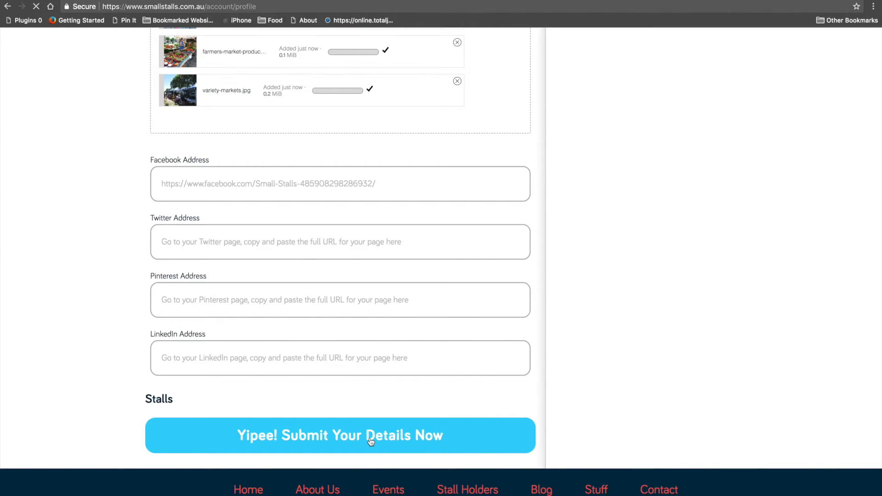
scroll(518, 375, down, 3)
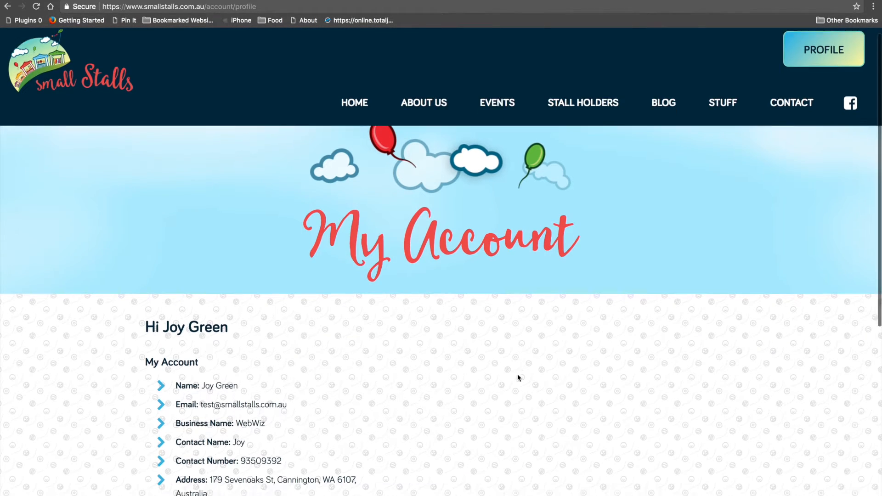
scroll(517, 378, down, 1)
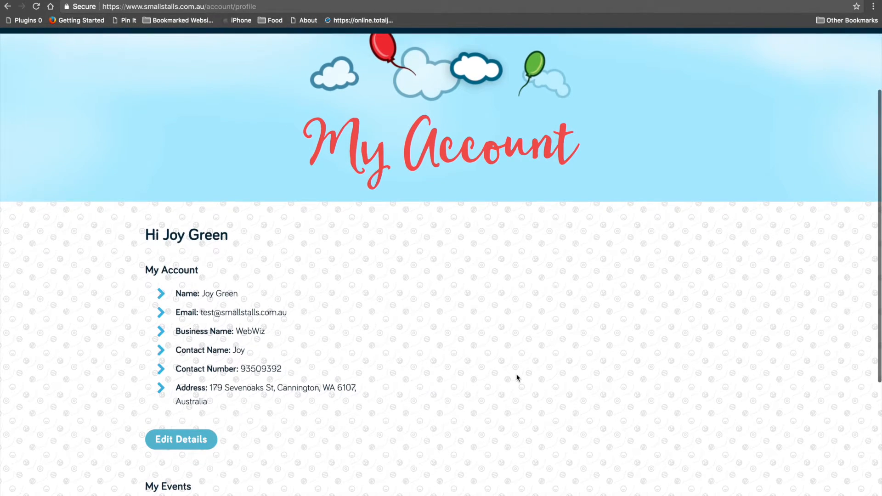
scroll(518, 377, down, 3)
scroll(518, 377, down, 3)
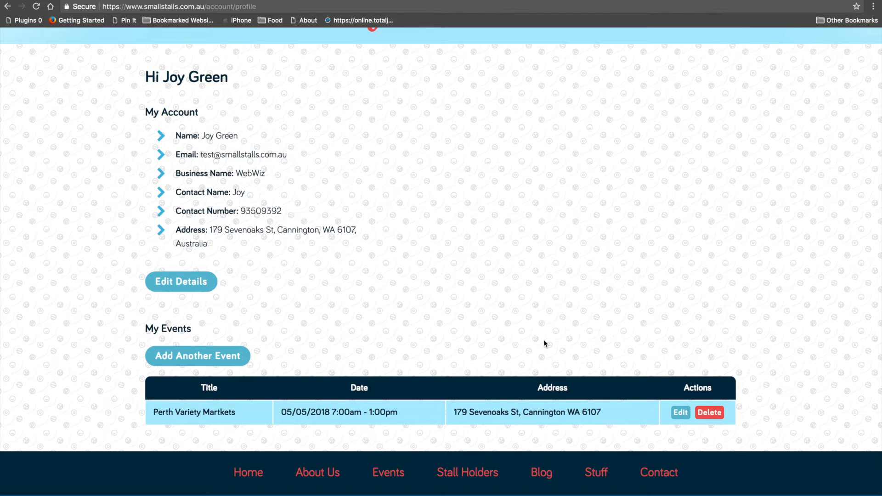
scroll(544, 341, down, 1)
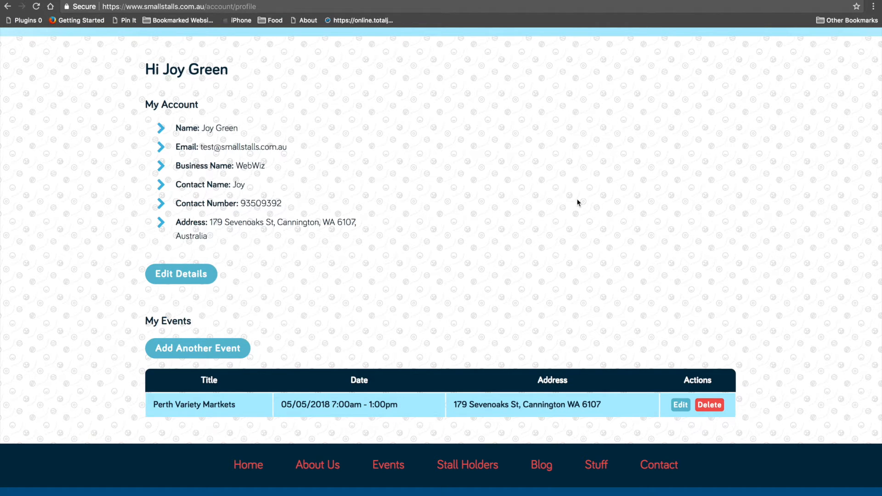
scroll(578, 202, up, 10)
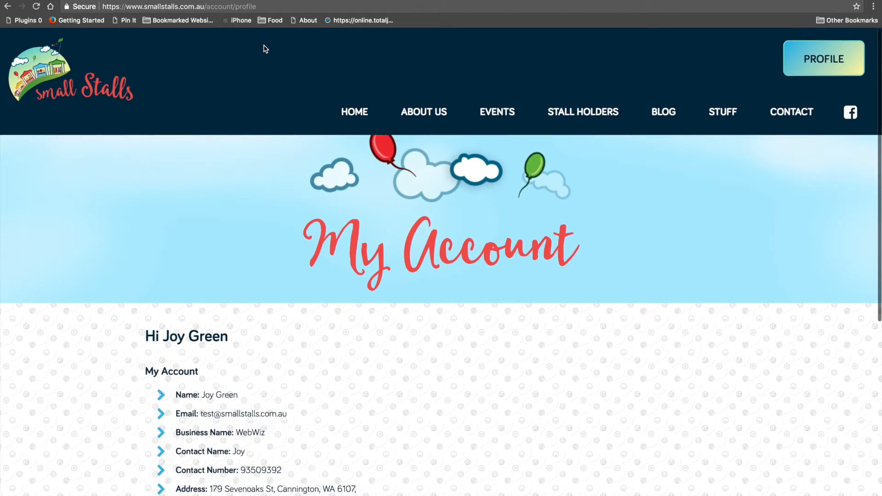
- Open a private browser window and go to the smallstalls home page
key(super+shift+n)
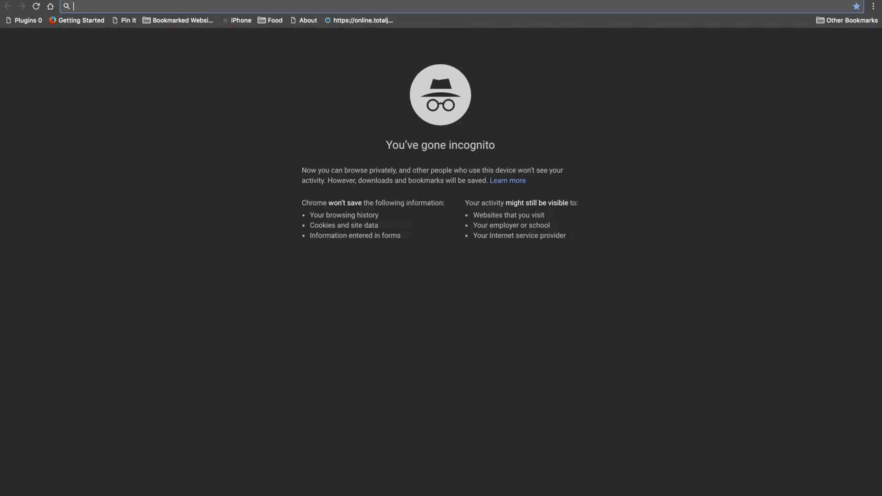
text(smallsta)
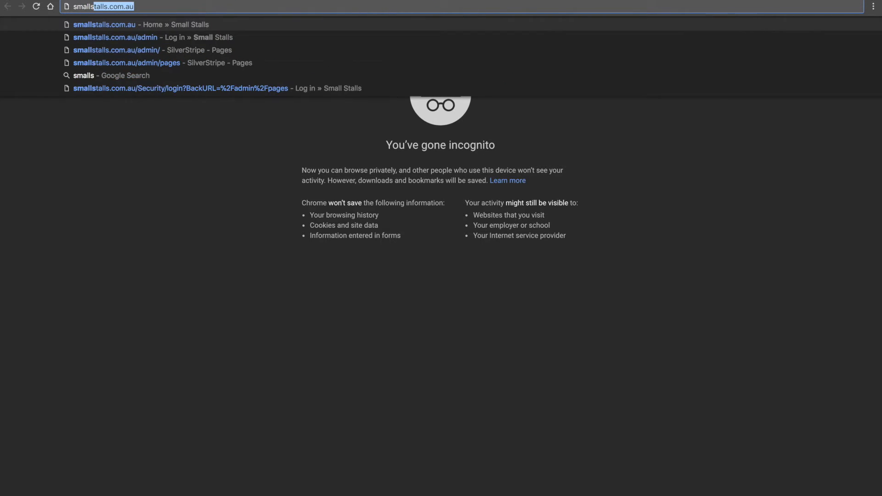
text(lls)
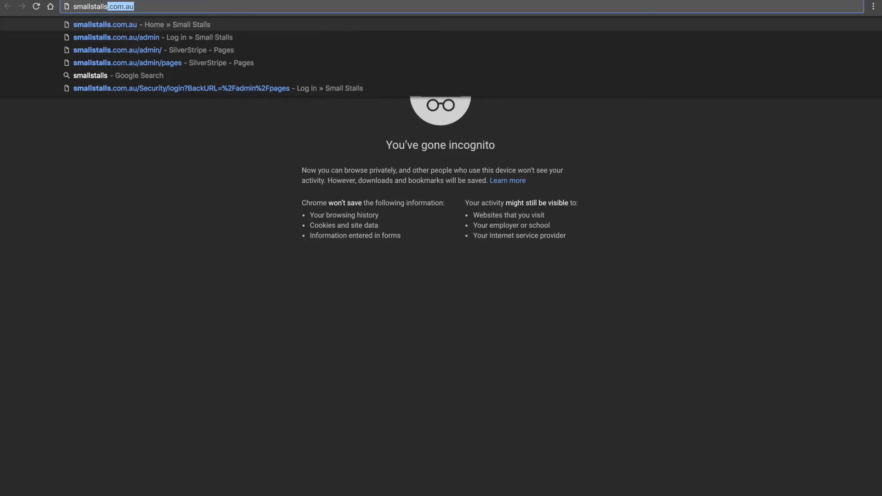
key(Return)
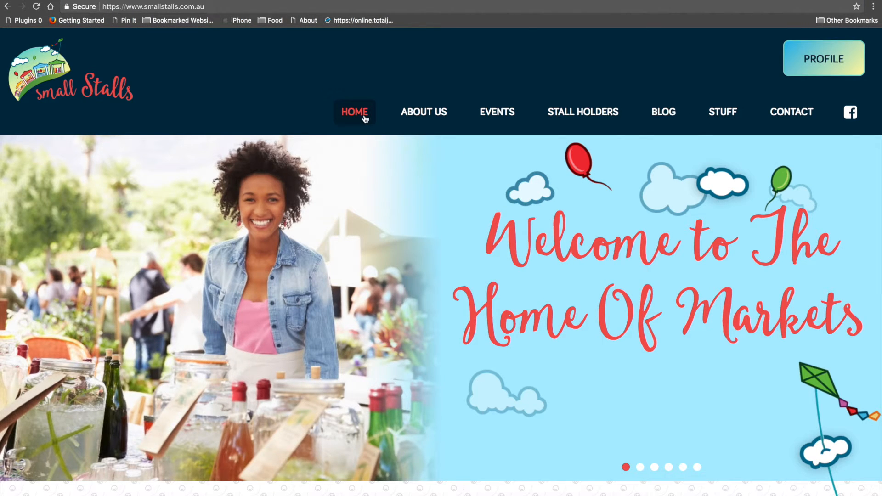
scroll(451, 228, down, 7)
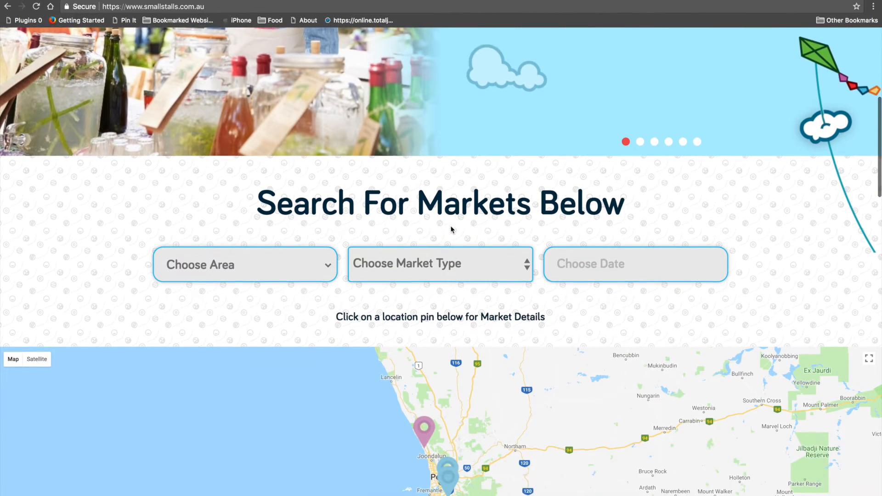
- Filter the market search to Perth Metro, Variety Markets and 5 May 2018
click(295, 248)
mouse_move(242, 270)
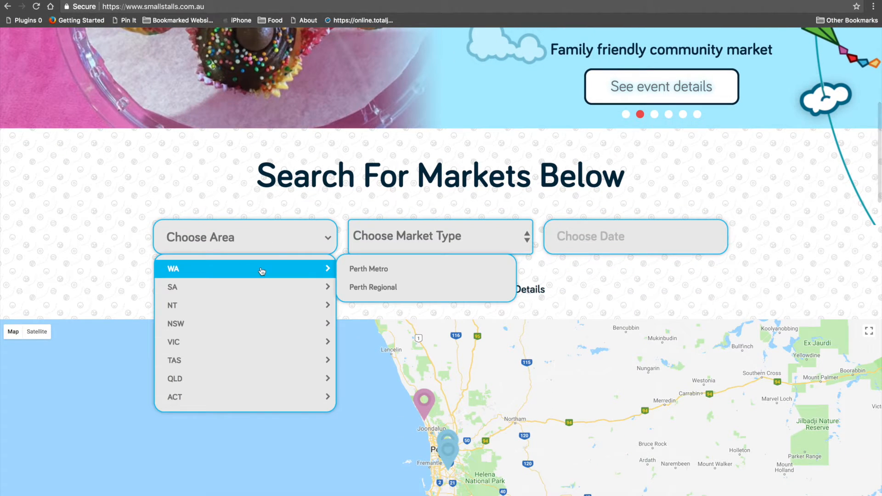
click(361, 269)
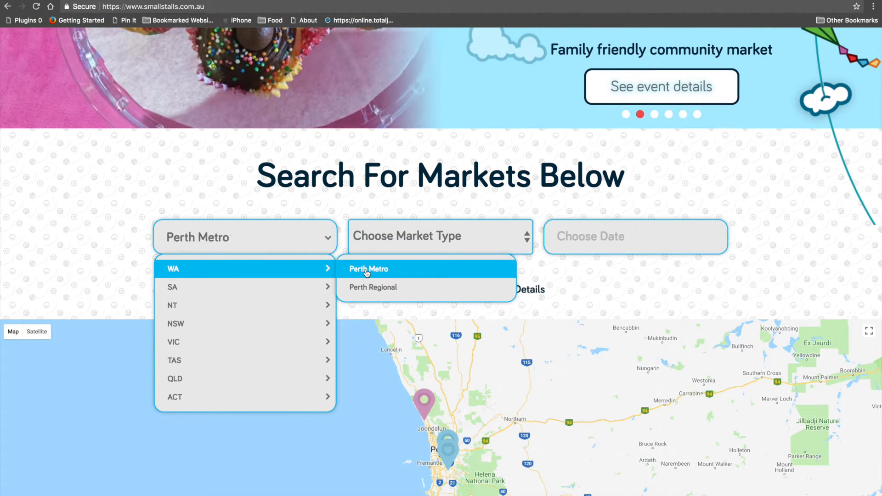
click(403, 241)
click(404, 326)
click(580, 238)
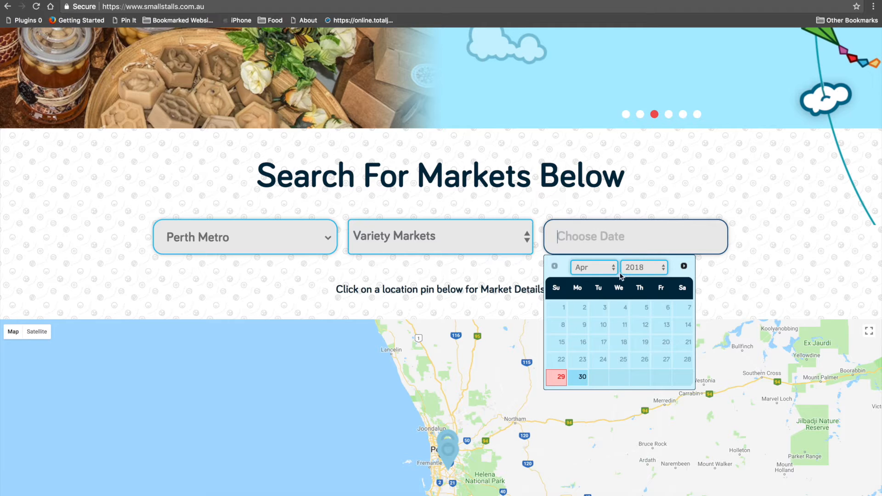
click(594, 268)
click(598, 276)
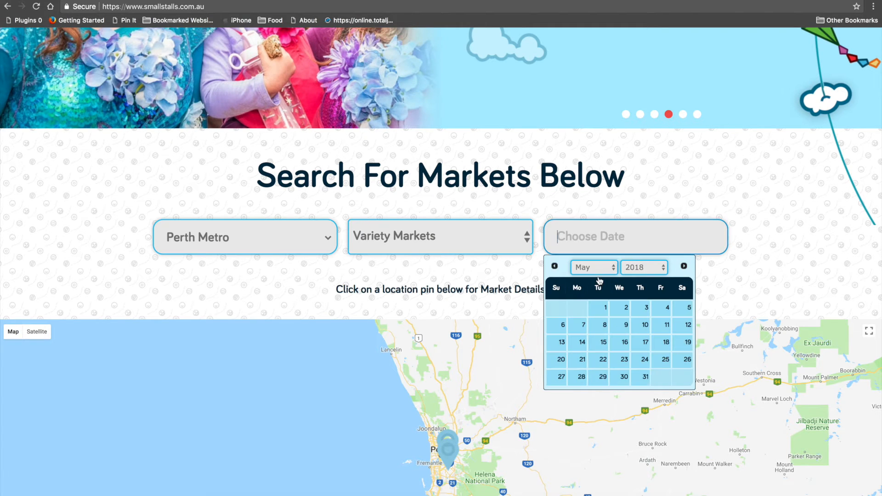
click(684, 310)
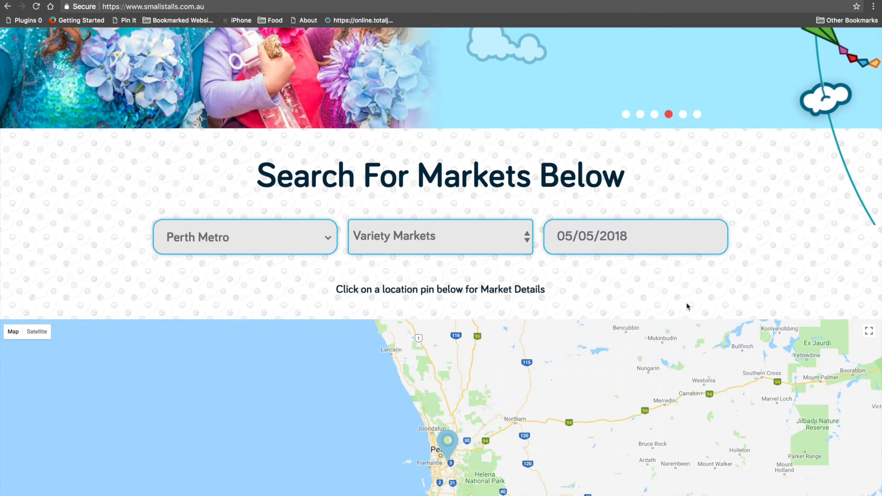
scroll(691, 299, down, 3)
scroll(696, 291, down, 5)
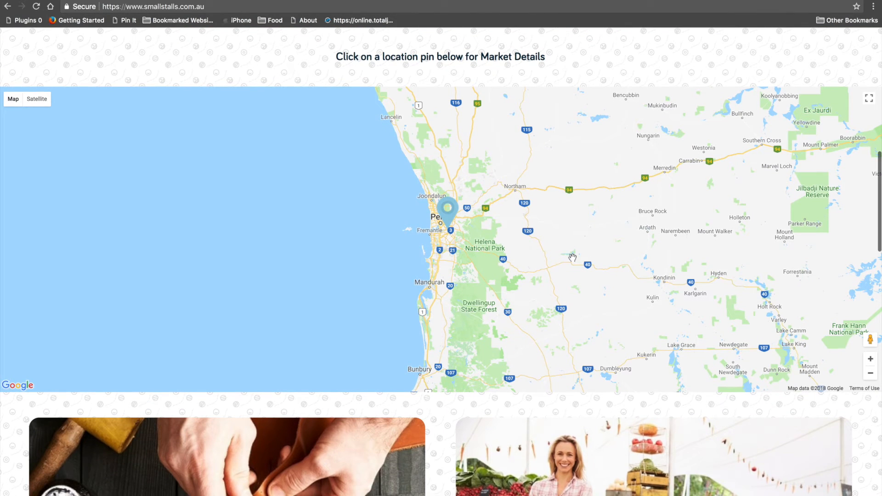
- Open the Perth pin's event and review its Cannington address, logo, description and gallery
click(448, 215)
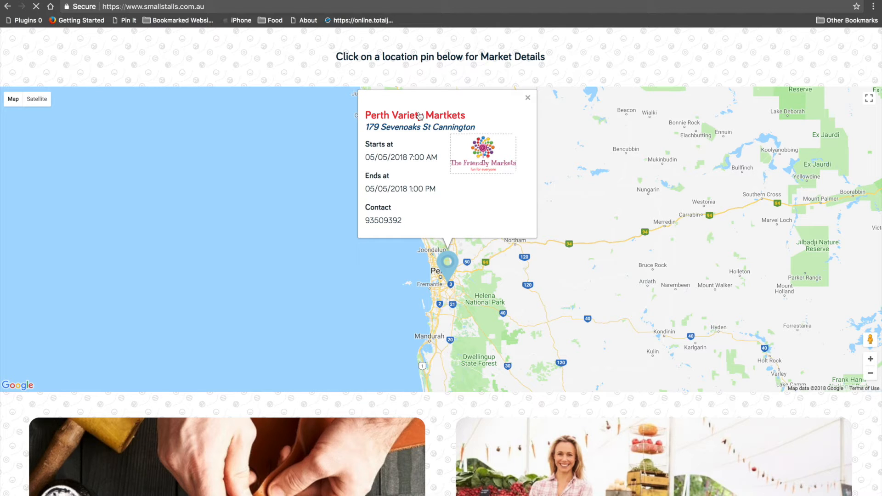
scroll(605, 227, down, 1)
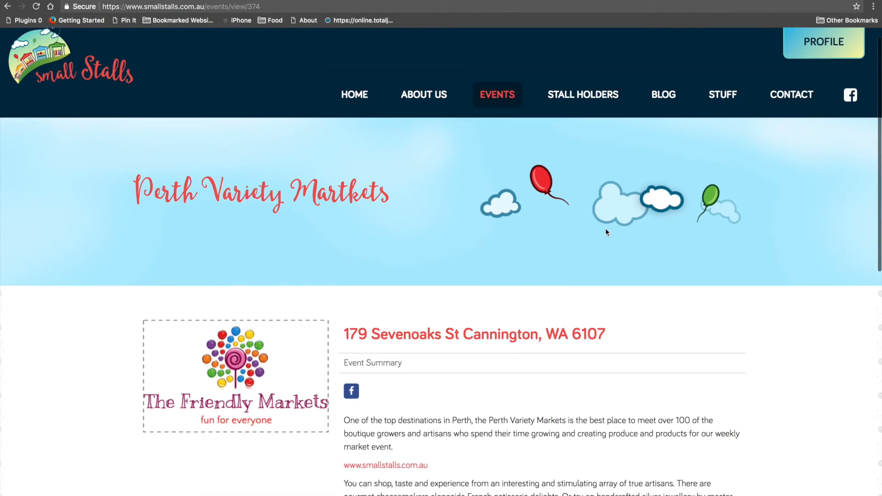
scroll(605, 228, down, 3)
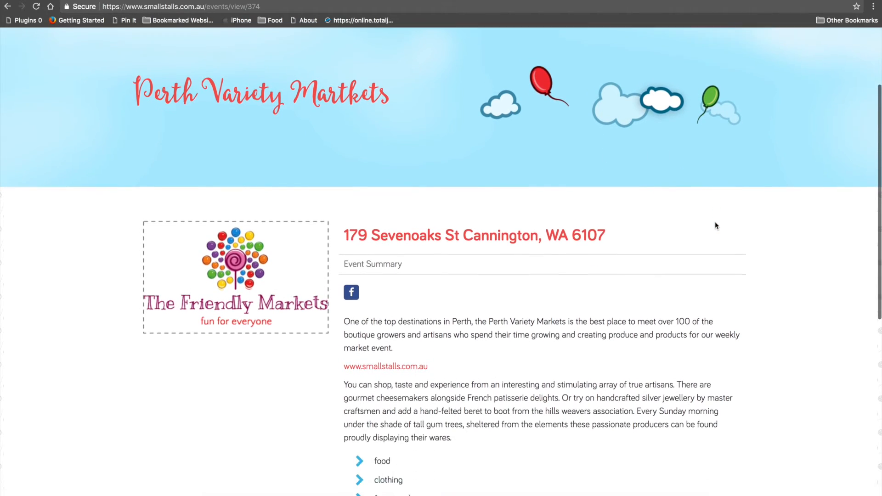
scroll(715, 226, down, 8)
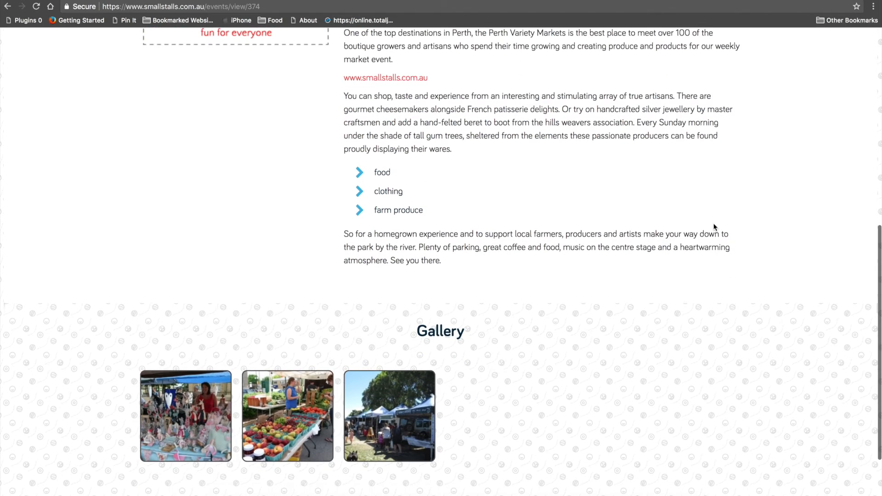
scroll(715, 226, up, 5)
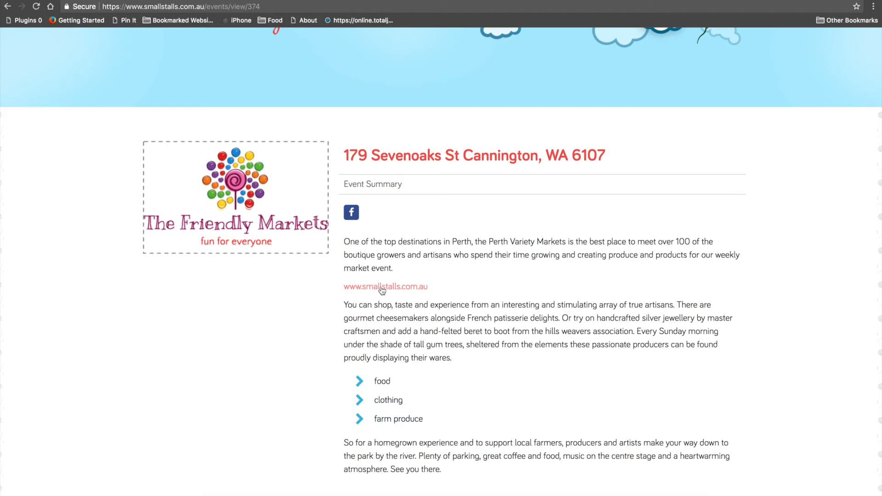
- View each of the three gallery photos full size, then close the enlarged view
scroll(482, 294, down, 7)
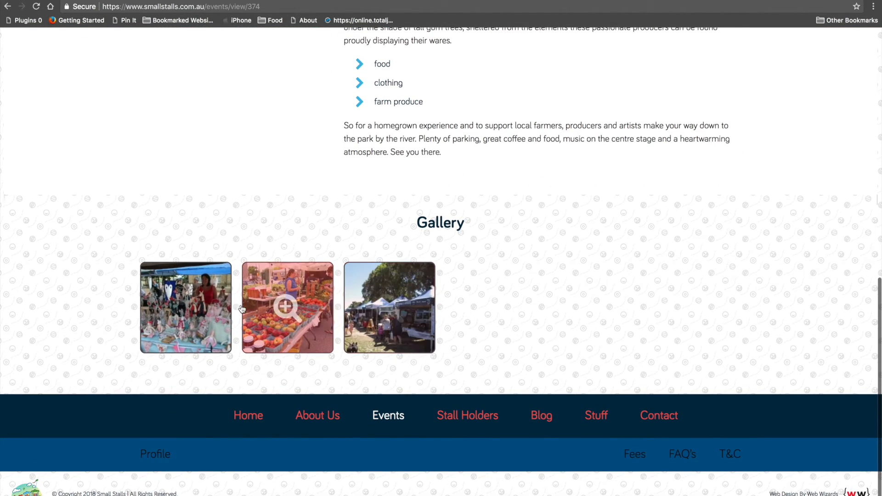
click(192, 307)
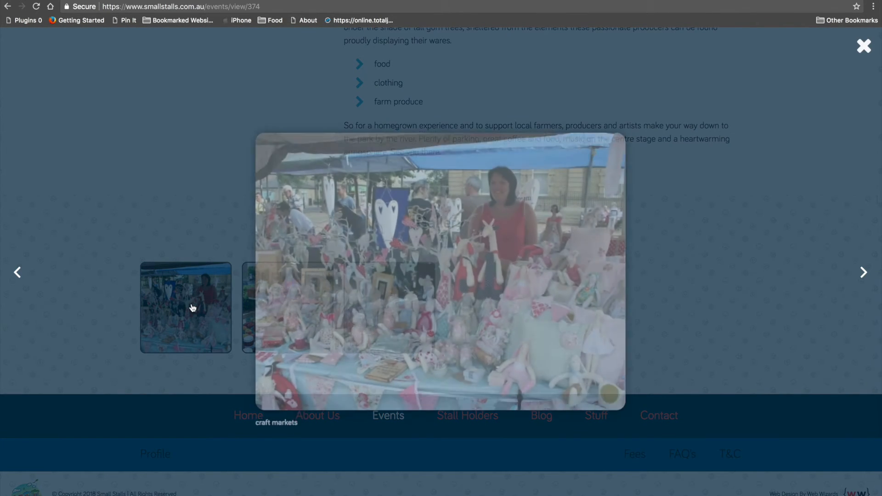
click(864, 274)
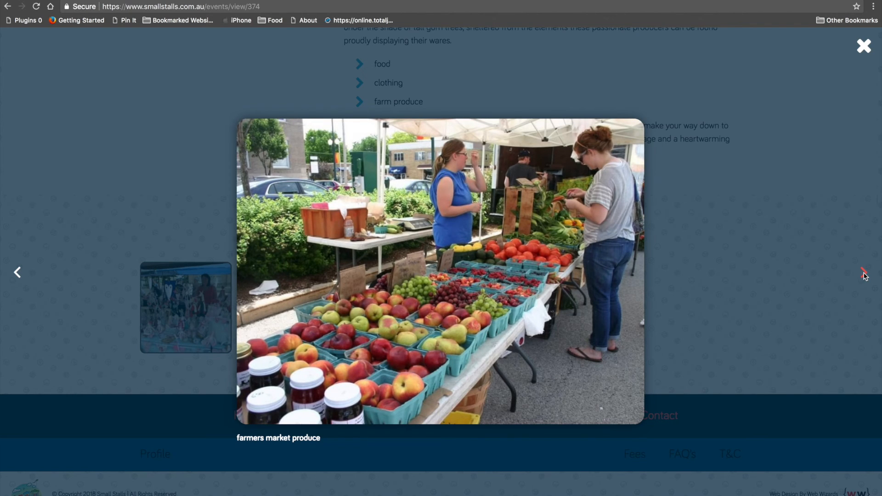
click(864, 274)
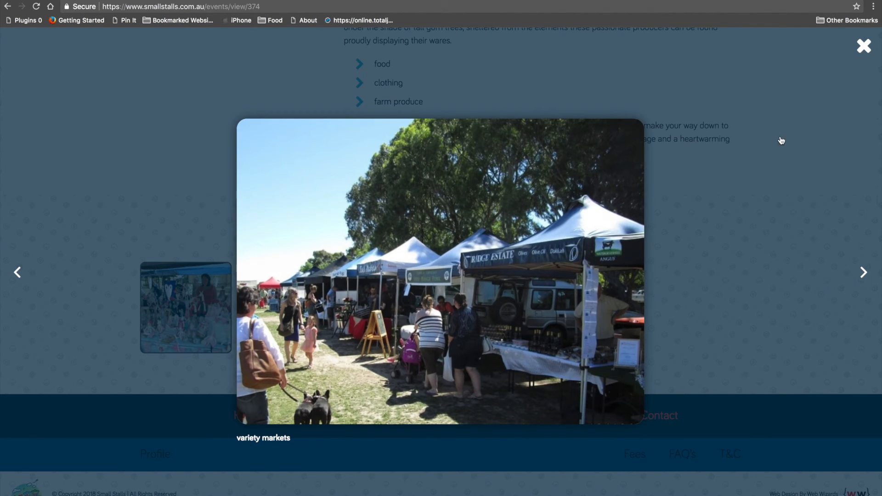
click(863, 47)
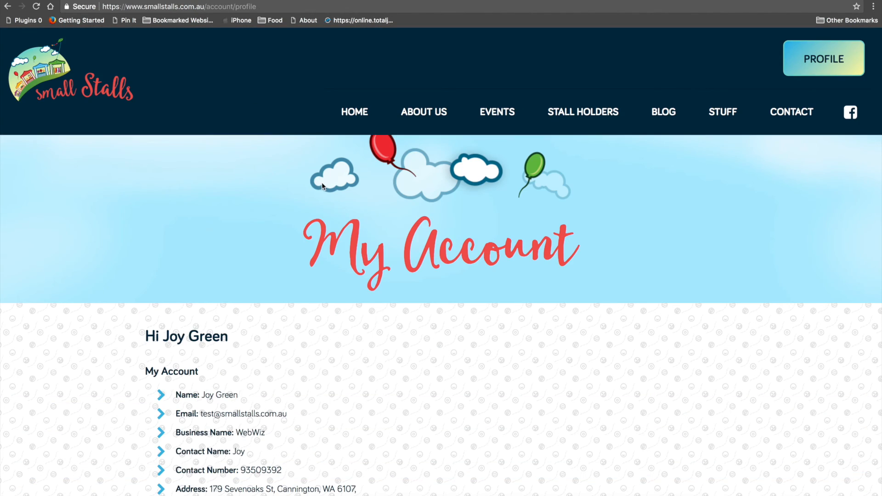
scroll(322, 184, down, 7)
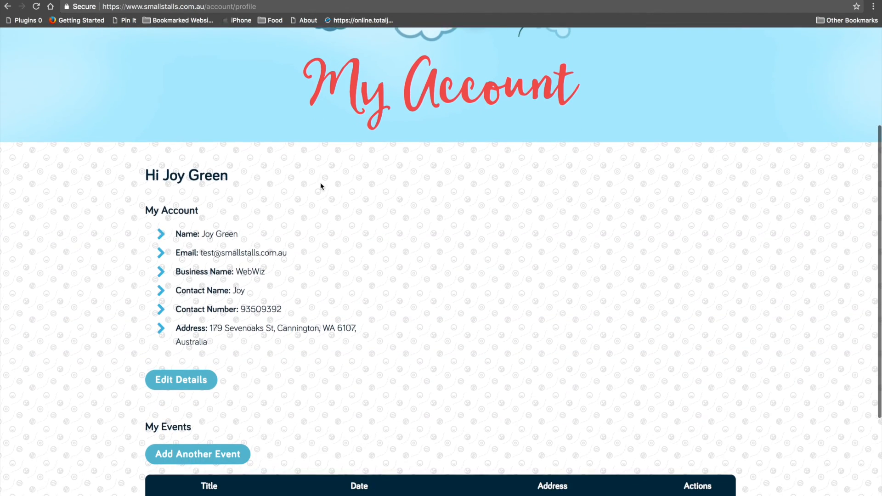
scroll(536, 188, up, 7)
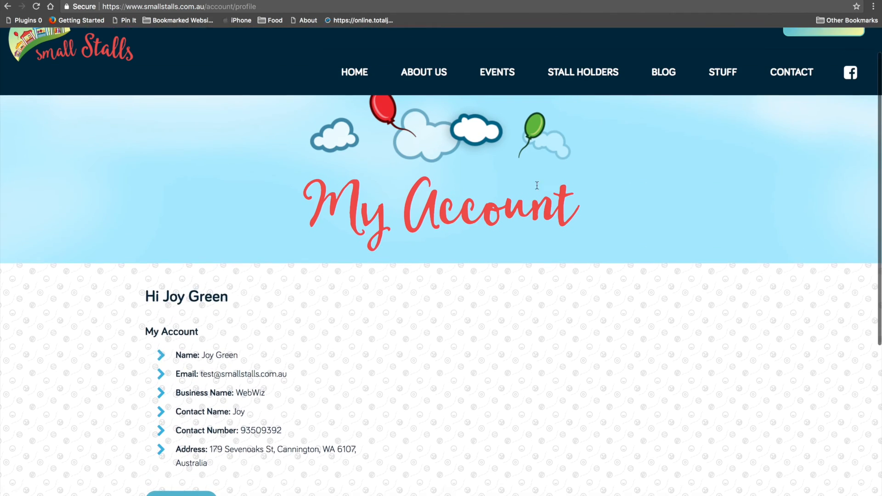